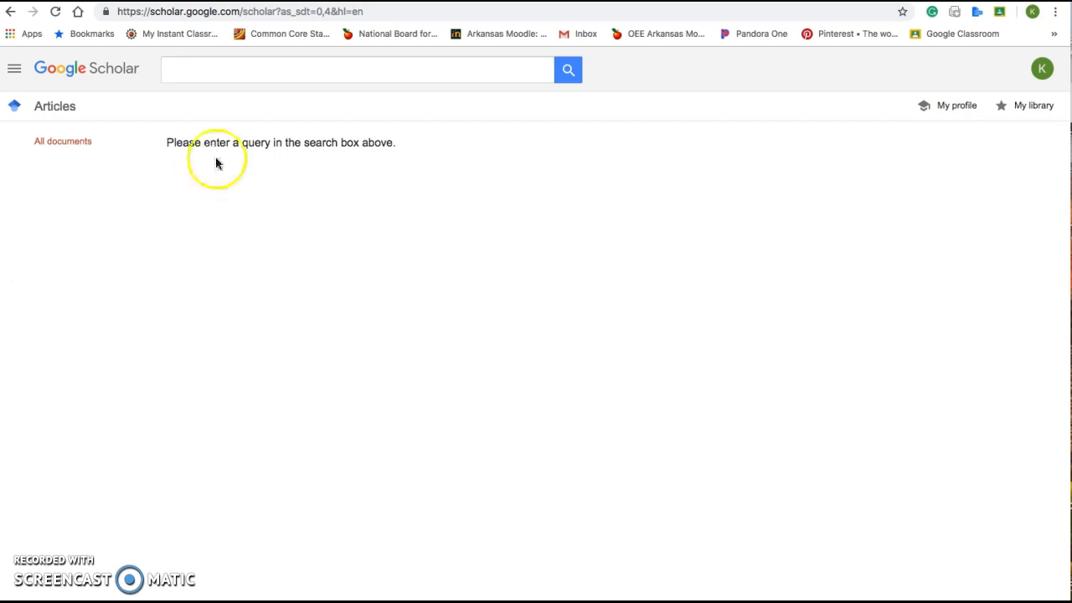
# Search the articles for "technology in the classroom" and limit the results to those published since 2014
pyautogui.click(209, 75)
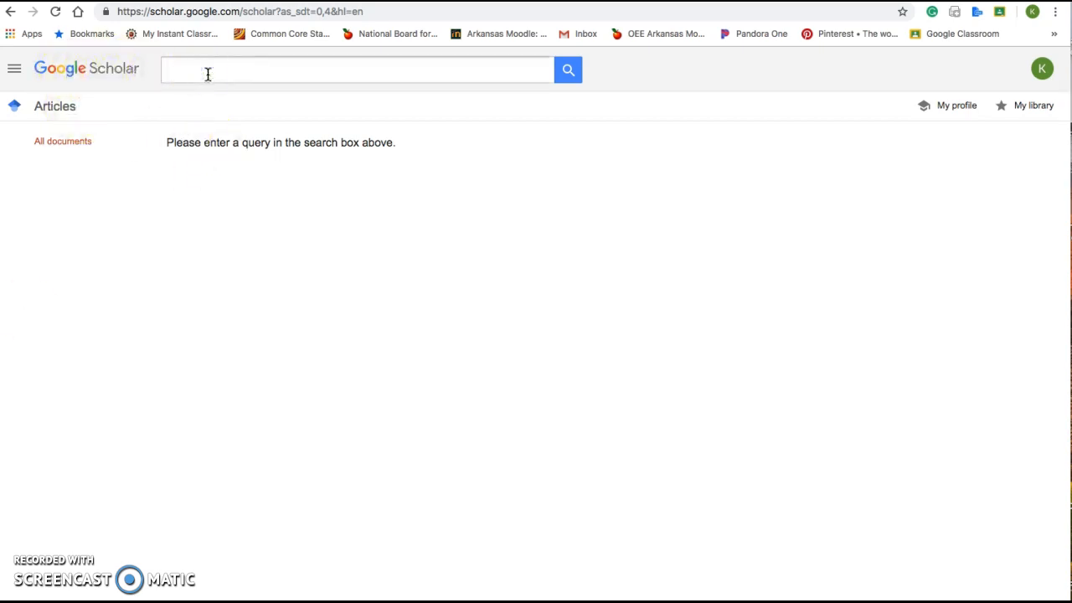
pyautogui.click(207, 74)
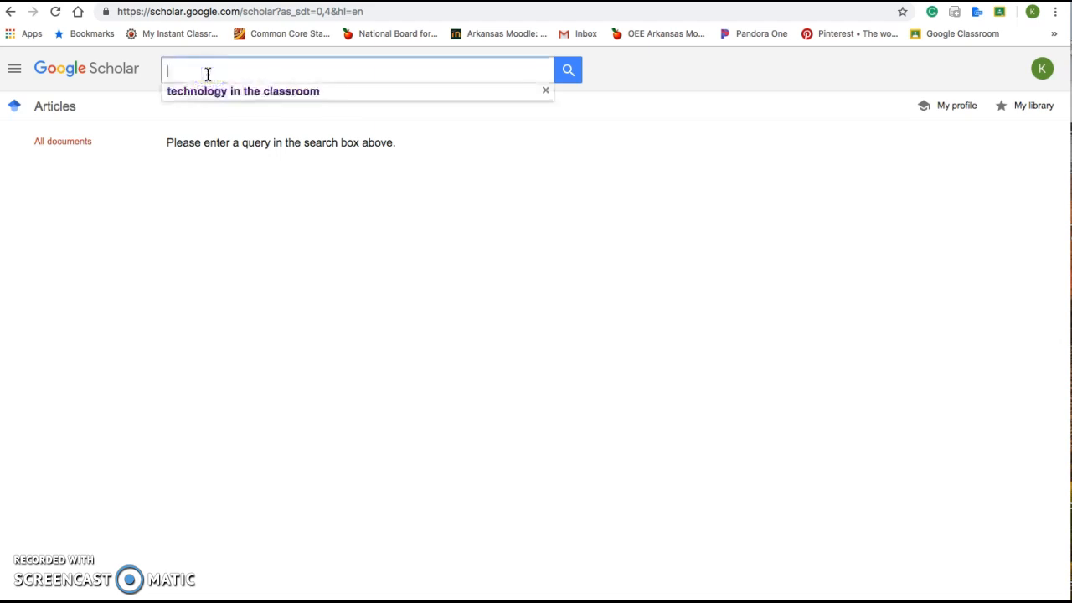
pyautogui.click(211, 92)
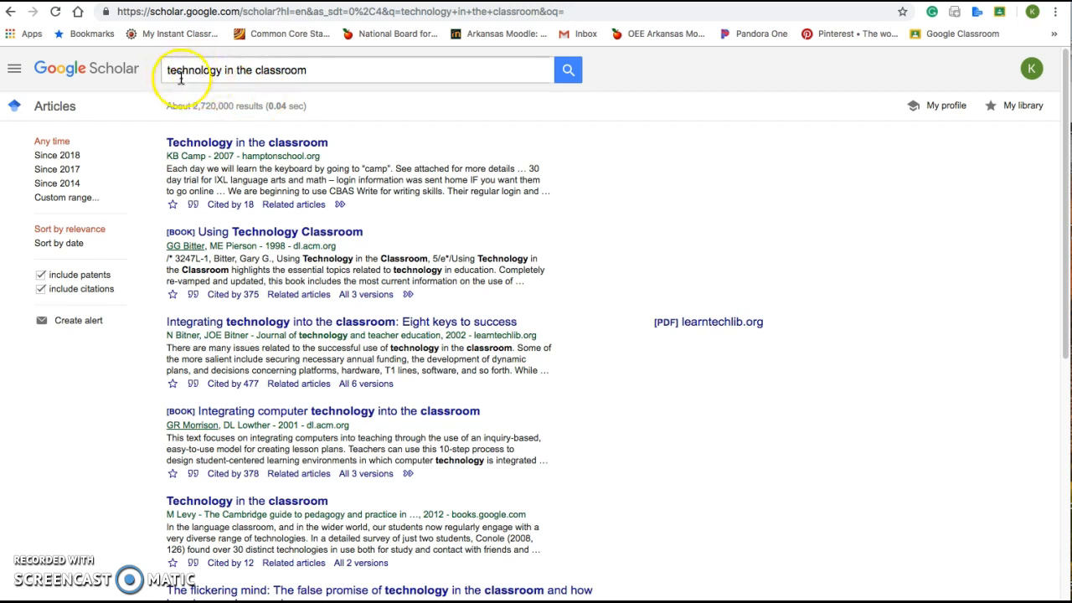
pyautogui.click(42, 186)
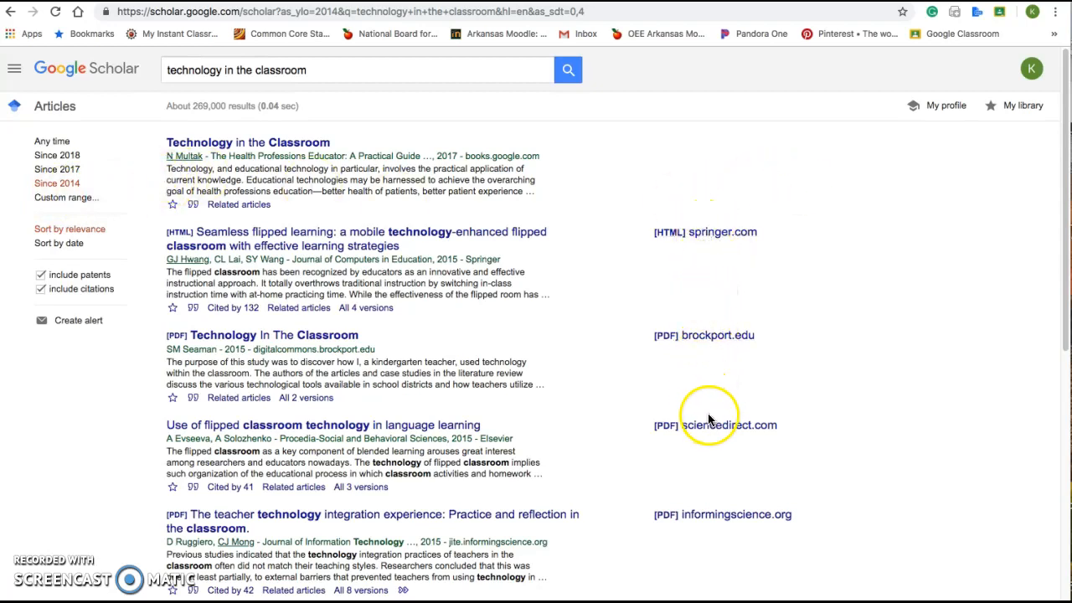
# Save the "Seamless flipped learning" article and the brockport.edu "Technology In The Classroom" PDF to the library
pyautogui.scroll(-1, 732, 442)
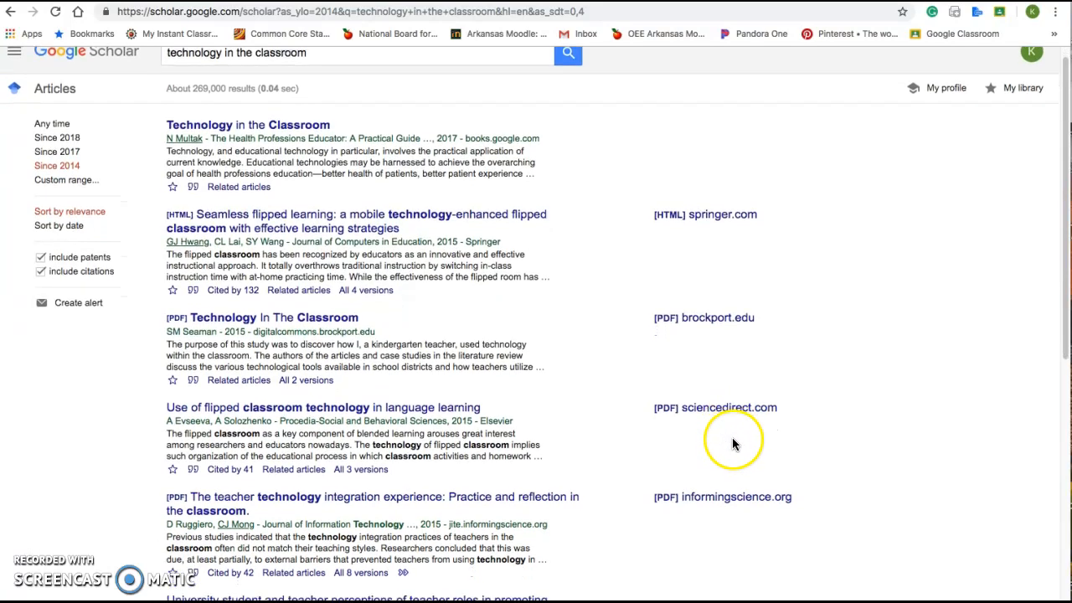
pyautogui.scroll(-1, 730, 437)
pyautogui.scroll(2, 723, 428)
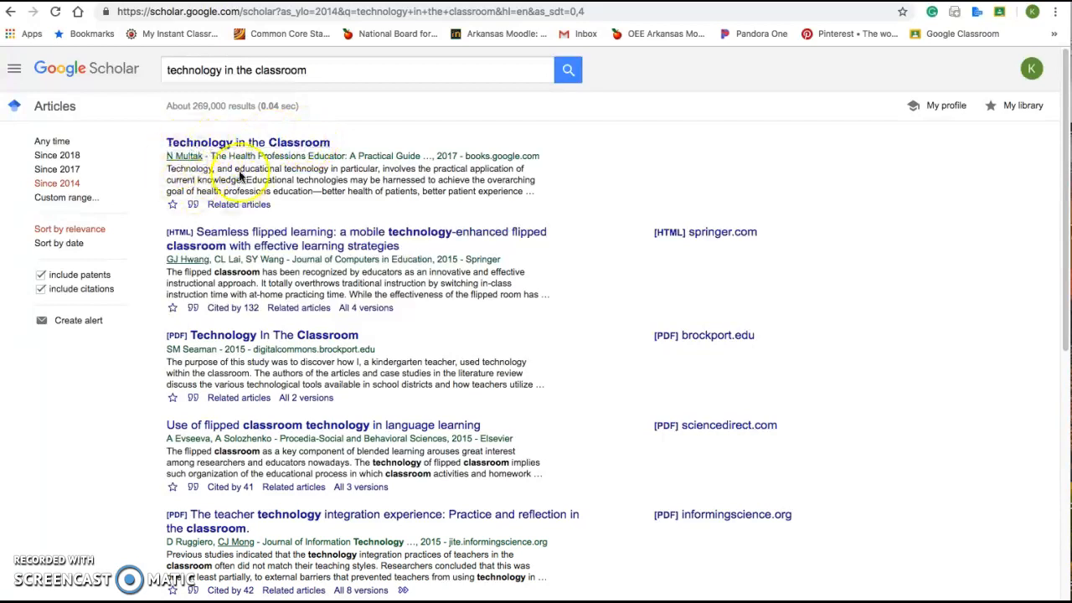
pyautogui.scroll(-1, 191, 304)
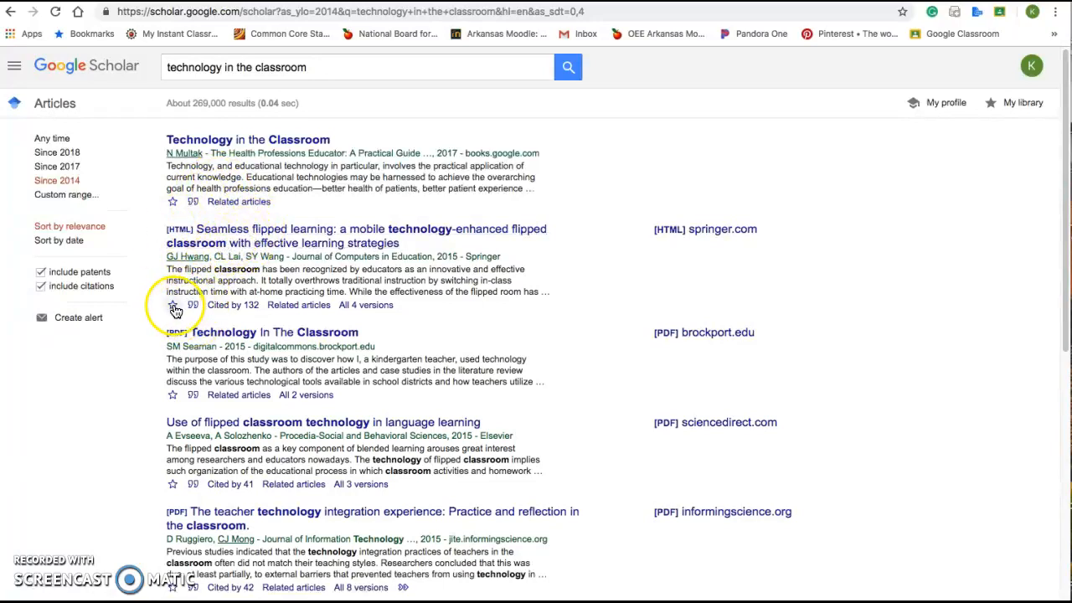
pyautogui.click(173, 305)
pyautogui.scroll(-1, 174, 307)
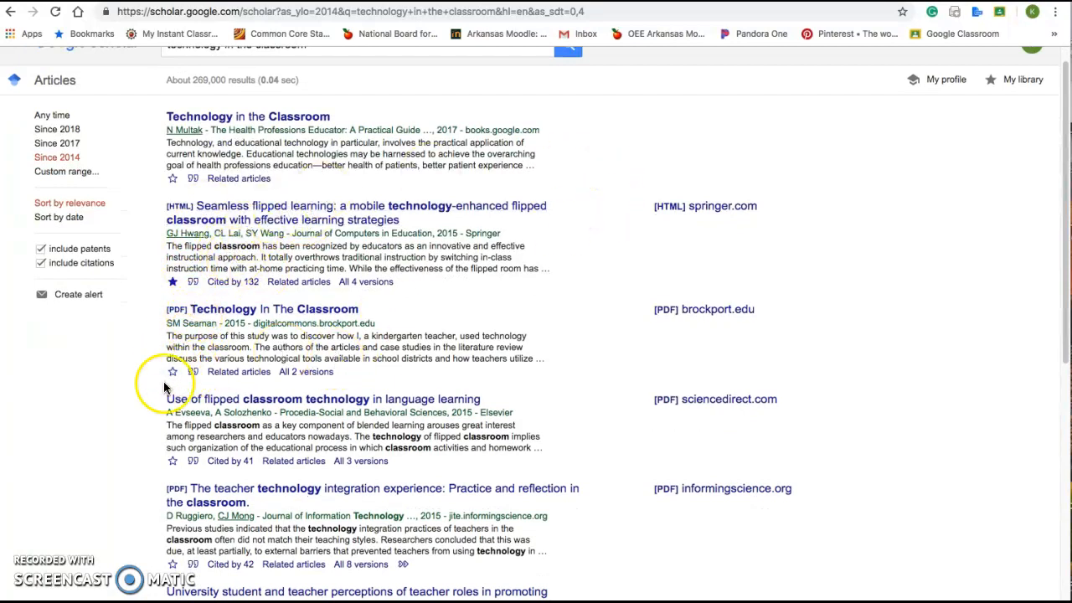
pyautogui.scroll(-1, 171, 376)
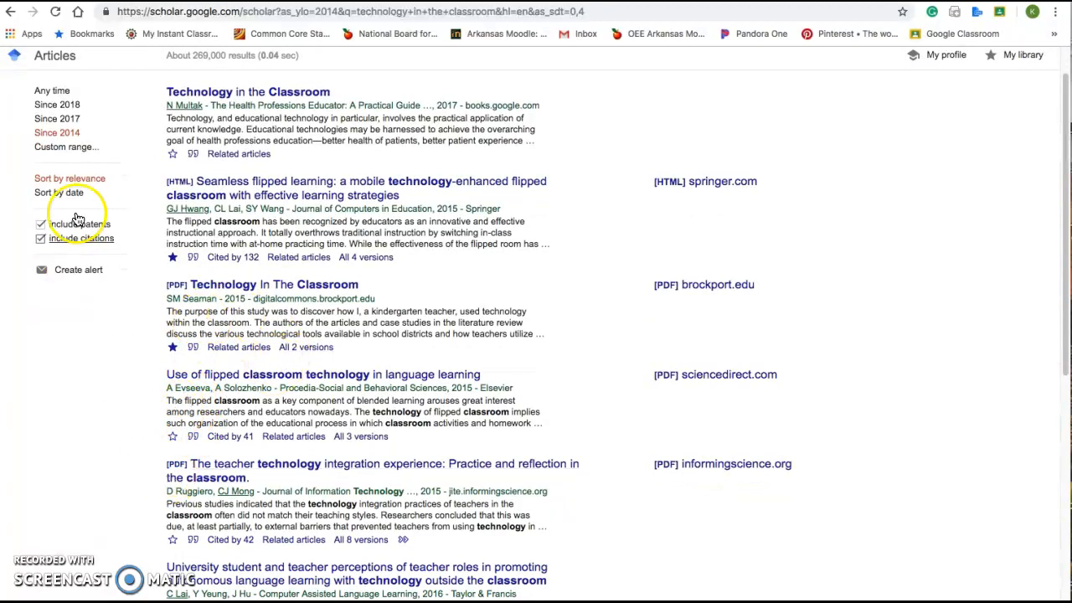
pyautogui.scroll(1, 50, 135)
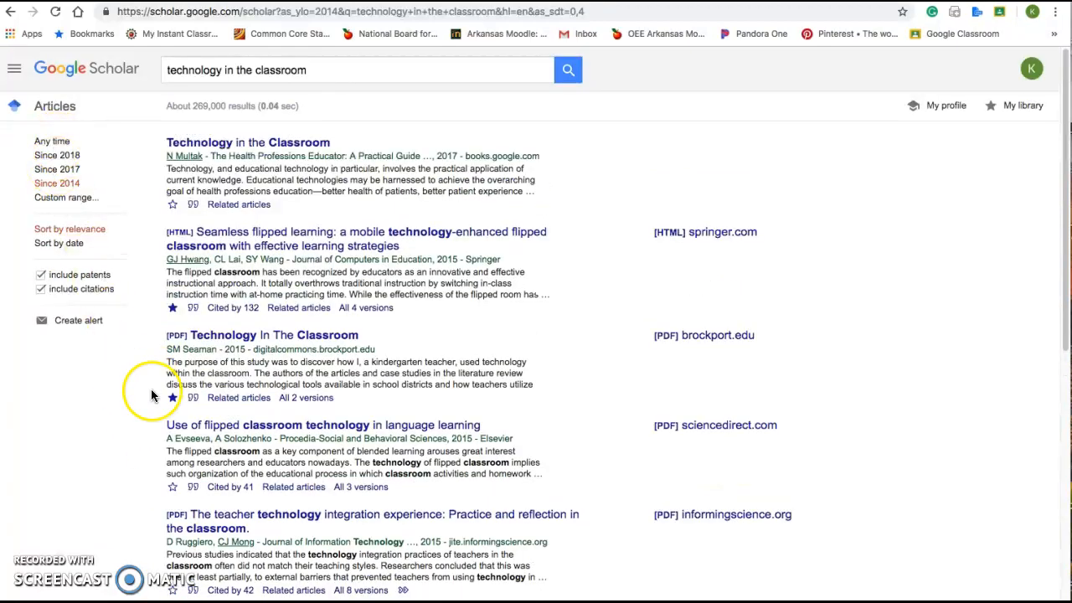
# Save "The teacher technology integration experience" and "Focus on Technology: Flip Your Classroom to Increase Academic Achievement" to the library
pyautogui.scroll(-2, 155, 377)
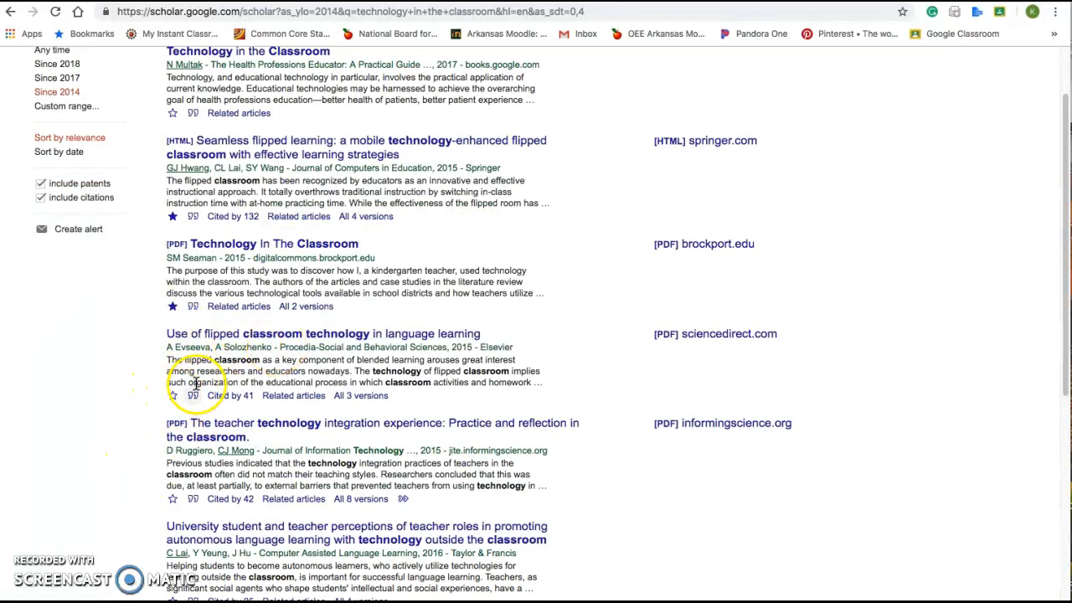
pyautogui.click(172, 499)
pyautogui.scroll(-3, 173, 498)
pyautogui.scroll(-4, 179, 327)
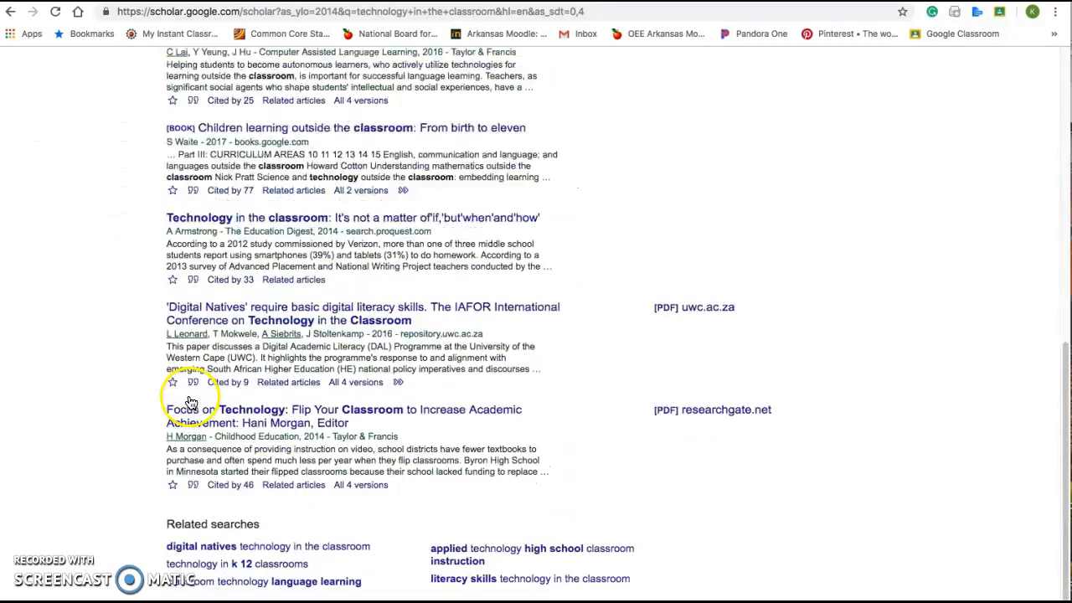
pyautogui.click(174, 486)
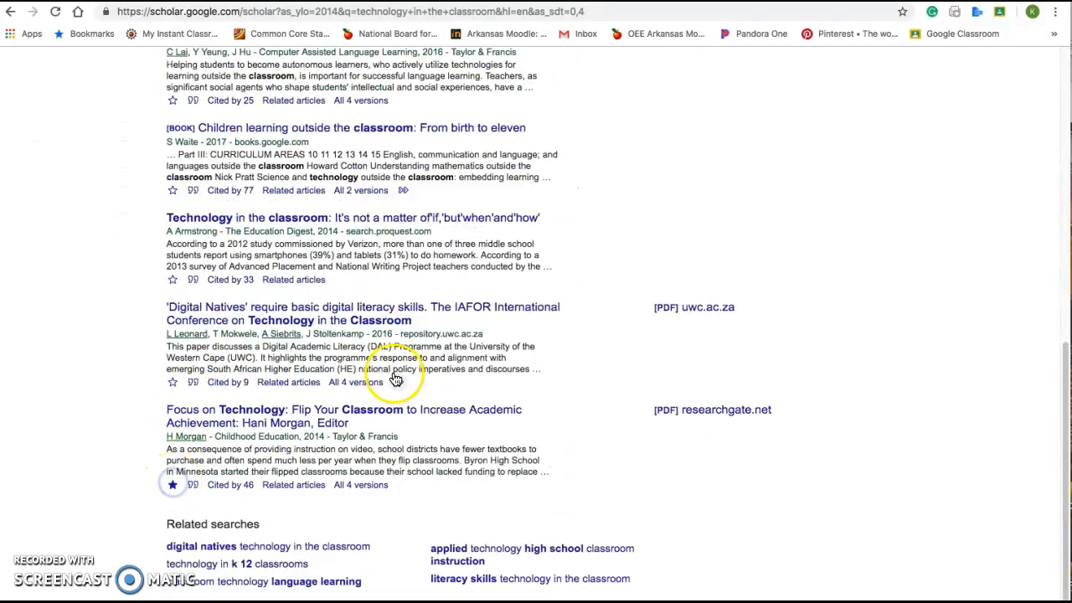
pyautogui.scroll(1, 228, 366)
pyautogui.scroll(7, 228, 365)
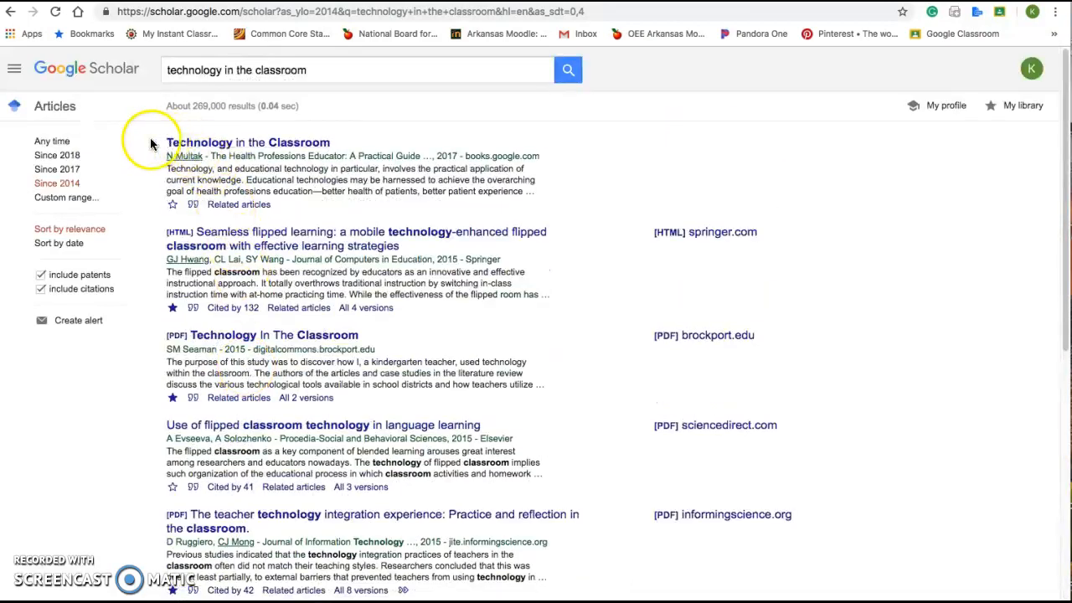
# Open the saved library and copy the APA citation of "Focus on Technology: Flip Your Classroom to Increase Academic Achievement"
pyautogui.click(1023, 108)
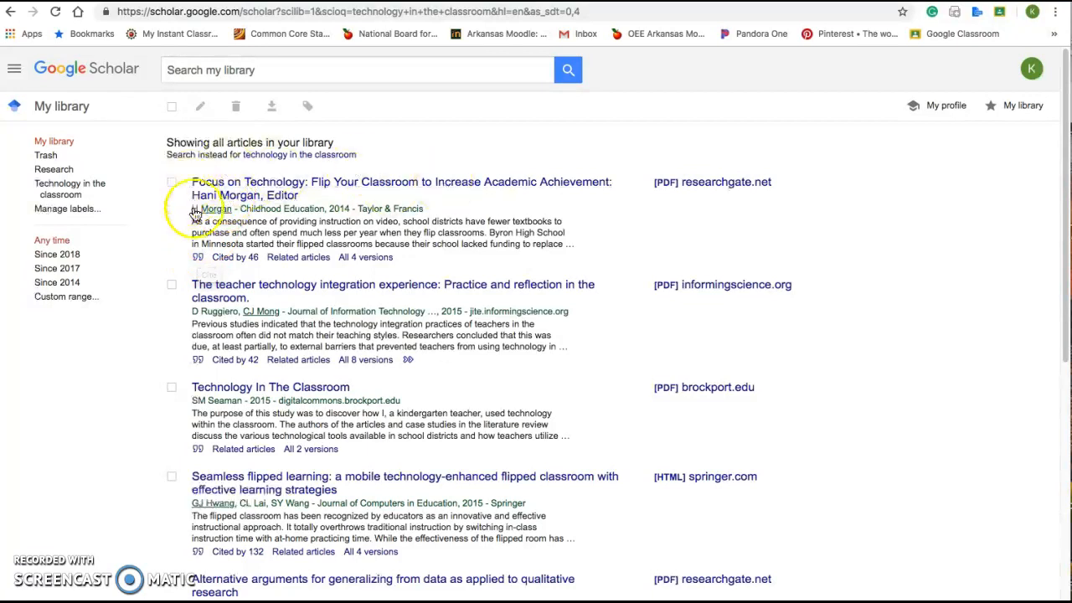
pyautogui.click(198, 259)
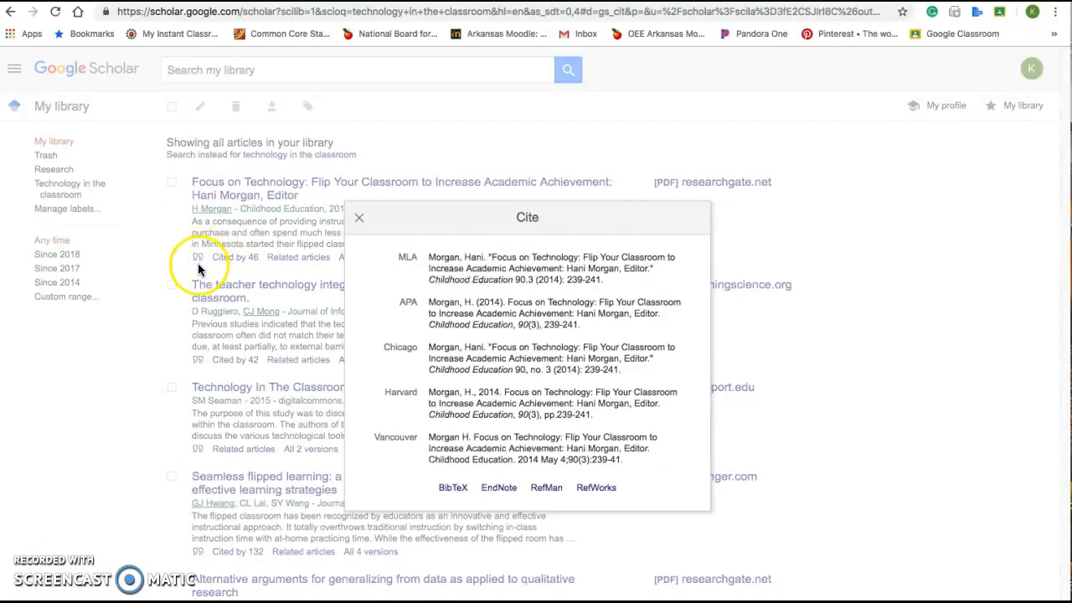
pyautogui.click(430, 306)
pyautogui.rightClick(432, 306)
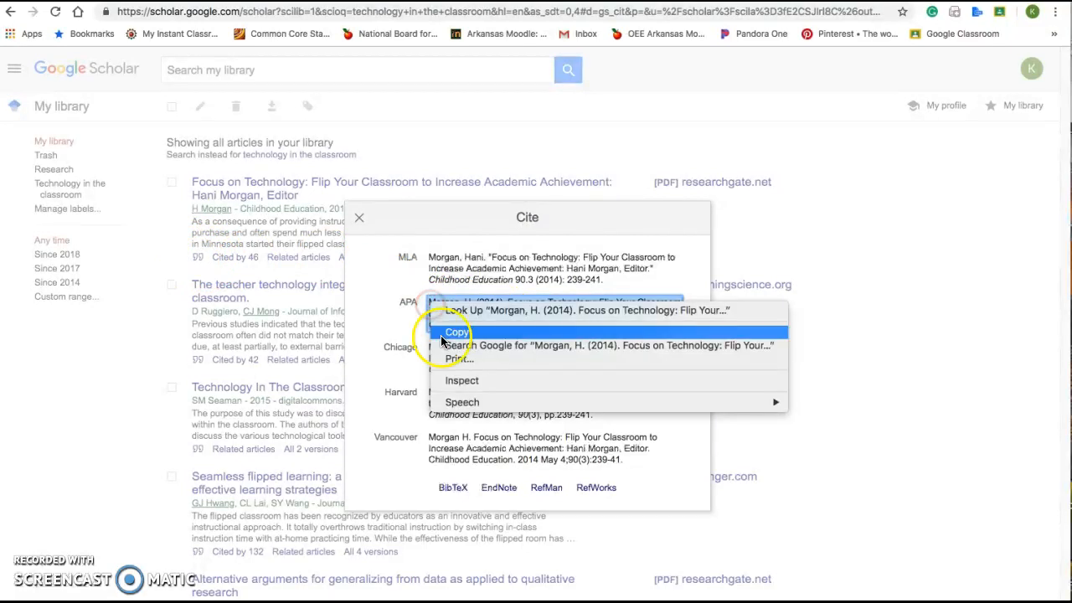
pyautogui.click(523, 330)
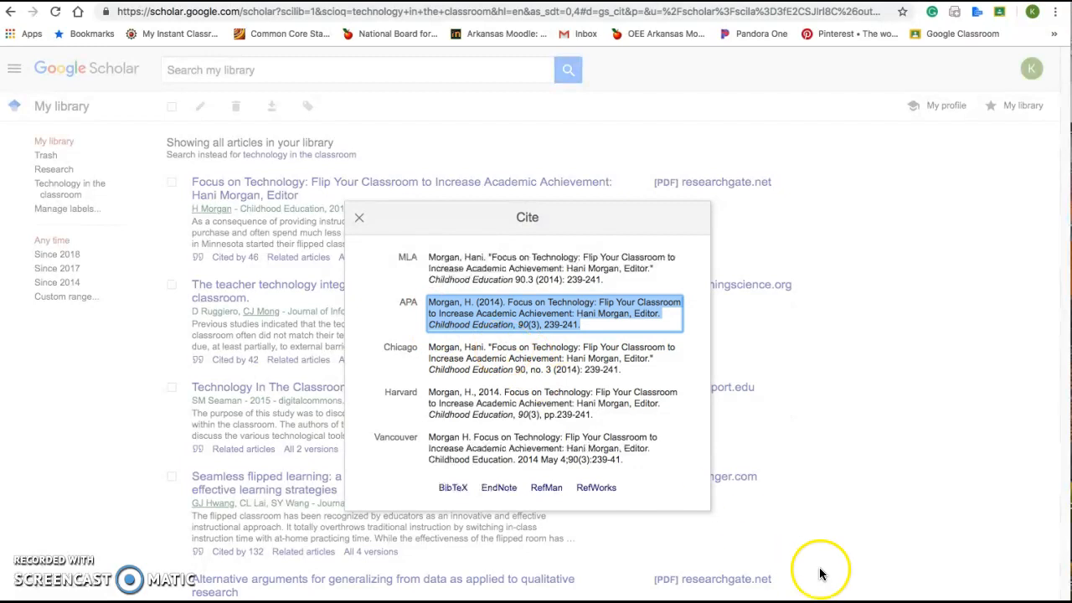
# Switch to the blank Word document, paste the copied citation and narrow the window so the citation dialog behind it is reachable
pyautogui.click(882, 593)
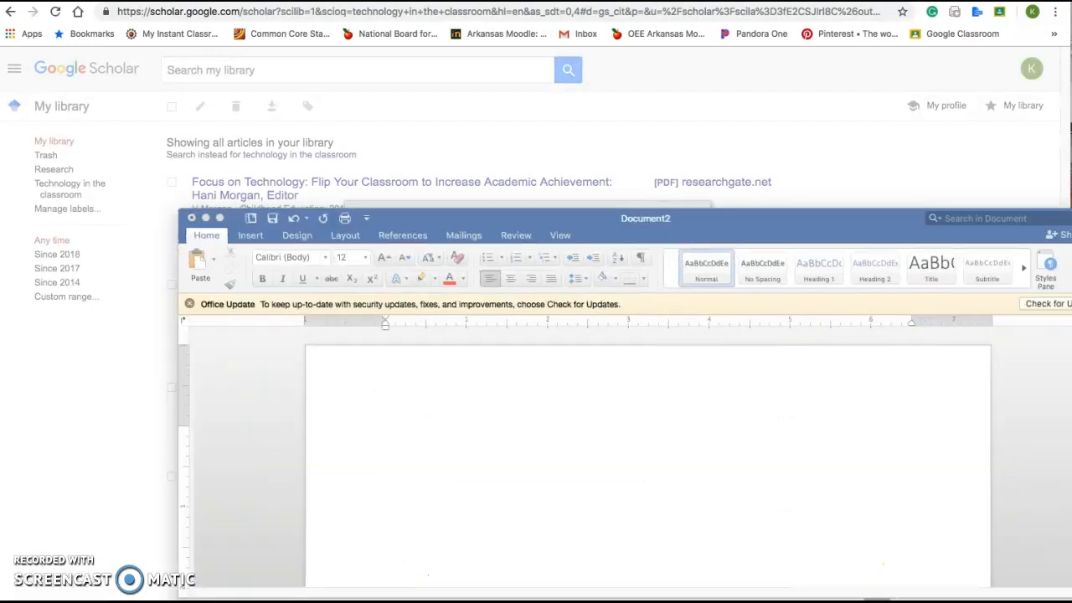
pyautogui.moveTo(505, 220); pyautogui.dragTo(514, 17)
pyautogui.rightClick(532, 225)
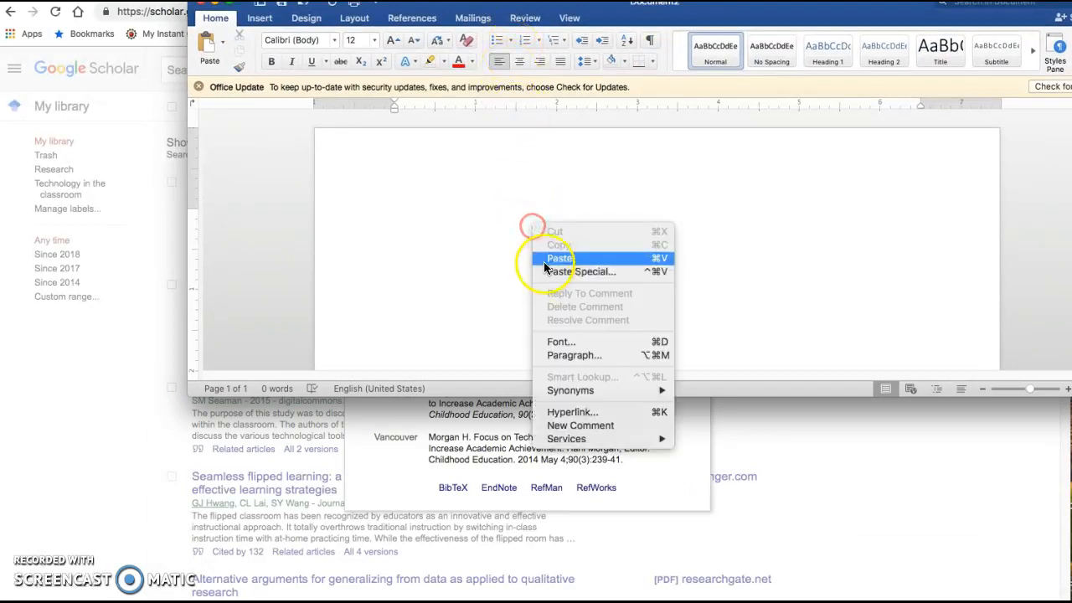
pyautogui.click(546, 257)
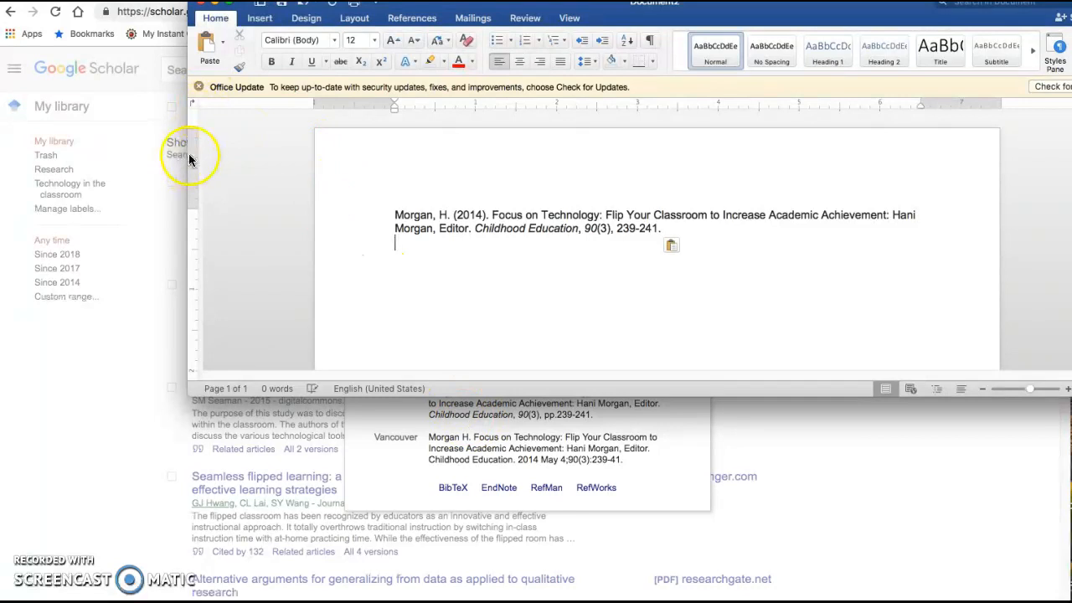
pyautogui.moveTo(187, 156); pyautogui.dragTo(541, 218)
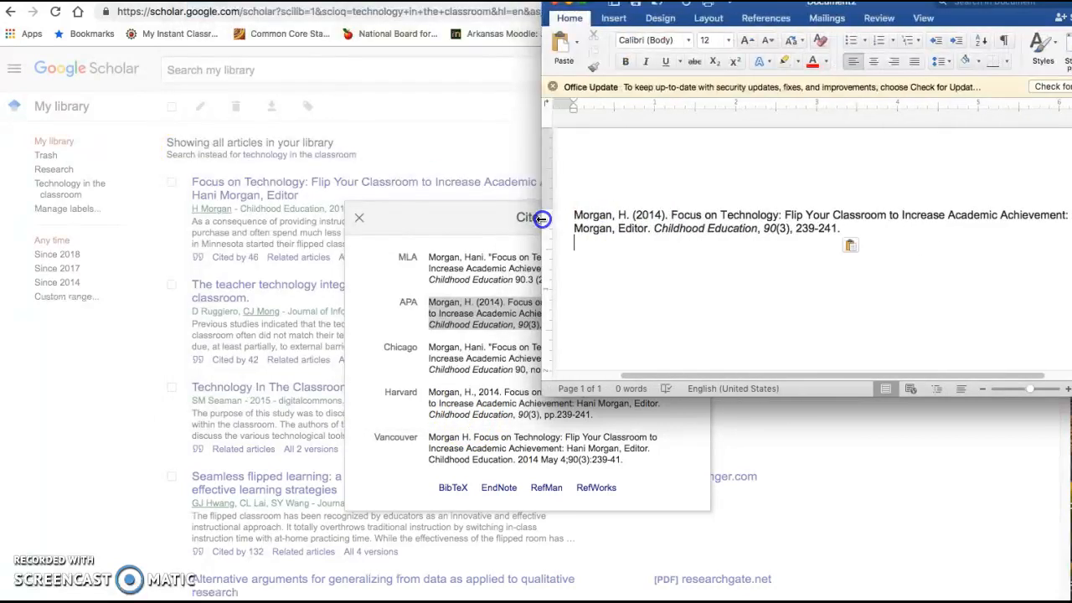
# Return to the Google Scholar library and copy the APA citation of "The teacher technology integration experience"
pyautogui.click(364, 218)
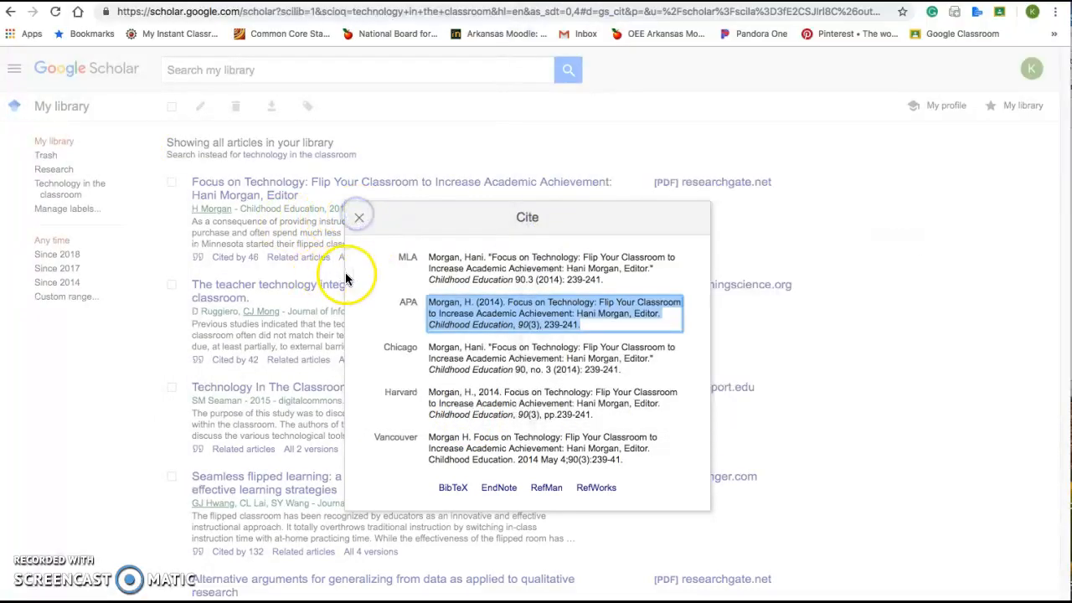
pyautogui.click(357, 216)
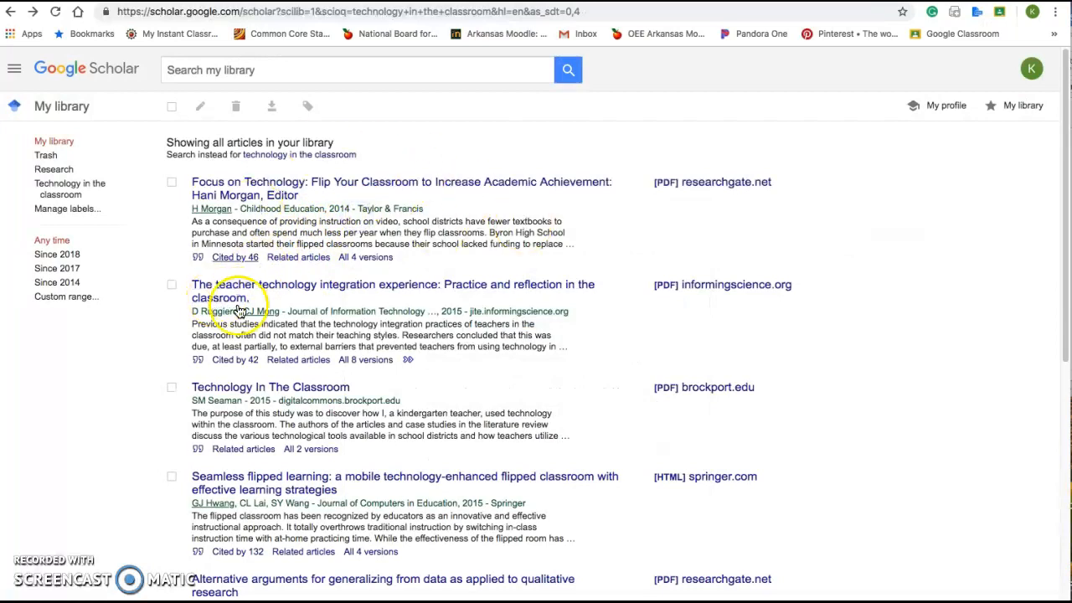
pyautogui.click(198, 361)
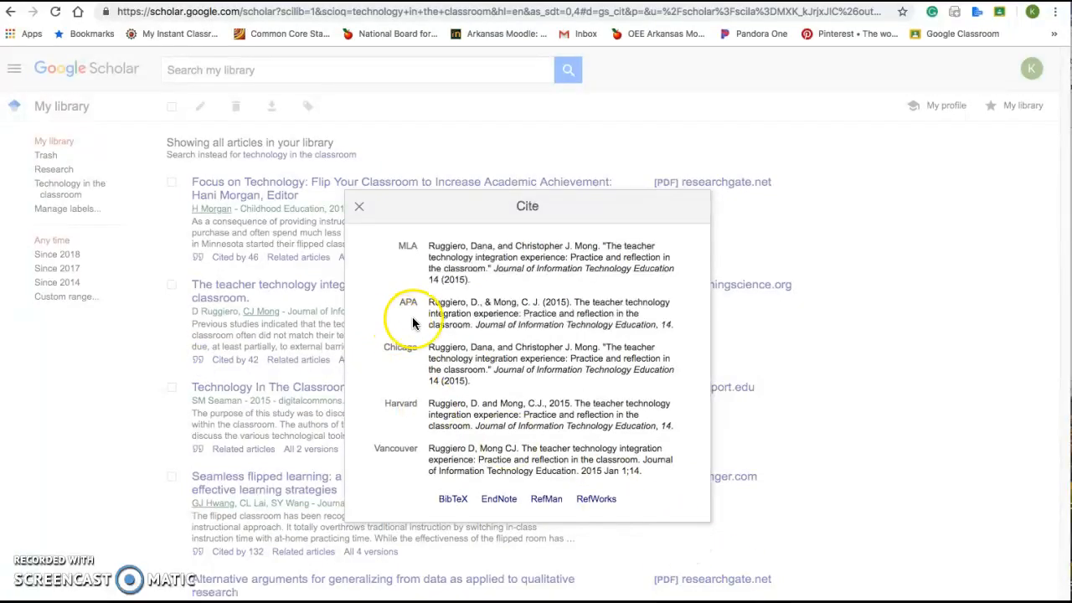
pyautogui.click(437, 304)
pyautogui.rightClick(440, 303)
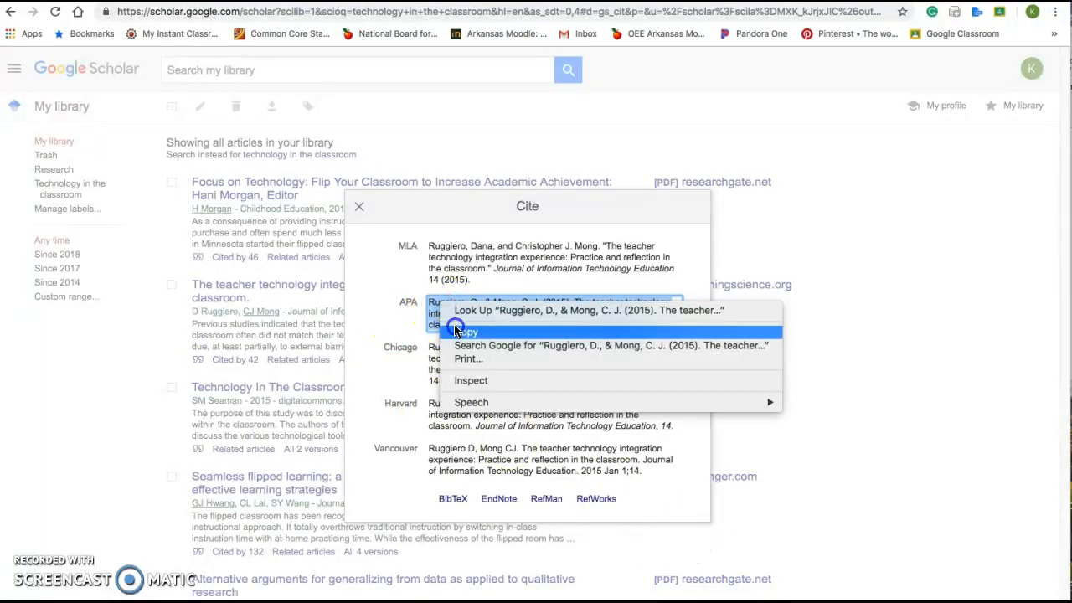
pyautogui.click(455, 328)
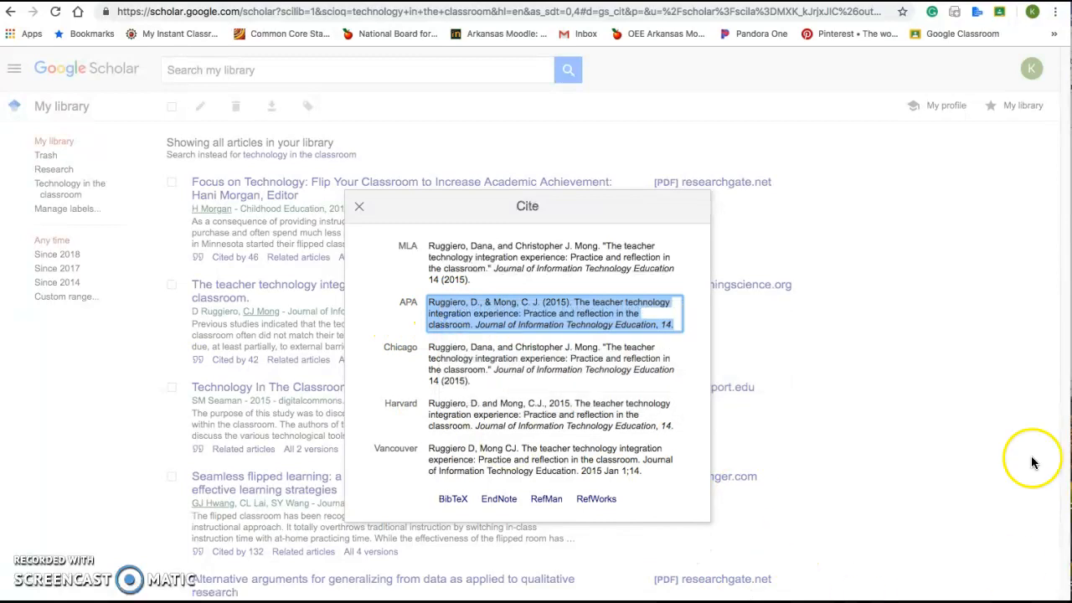
# Switch to the Word document and paste the teacher technology integration citation below the first reference
pyautogui.click(1071, 386)
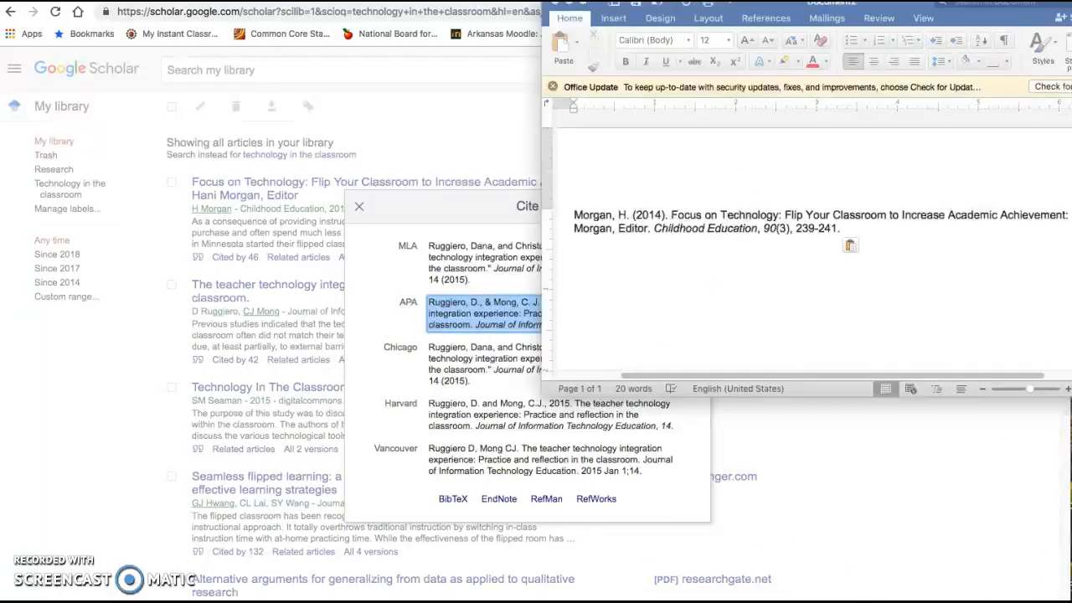
pyautogui.rightClick(639, 275)
pyautogui.click(652, 309)
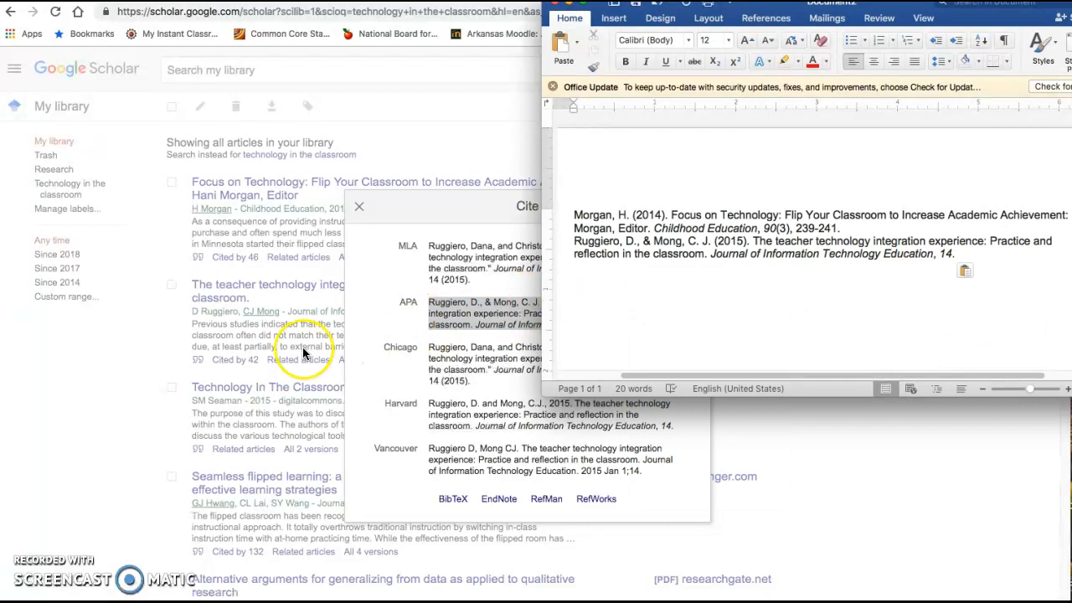
# Return to the Google Scholar library and copy the APA citation of the 2015 article "Technology In The Classroom"
pyautogui.click(356, 205)
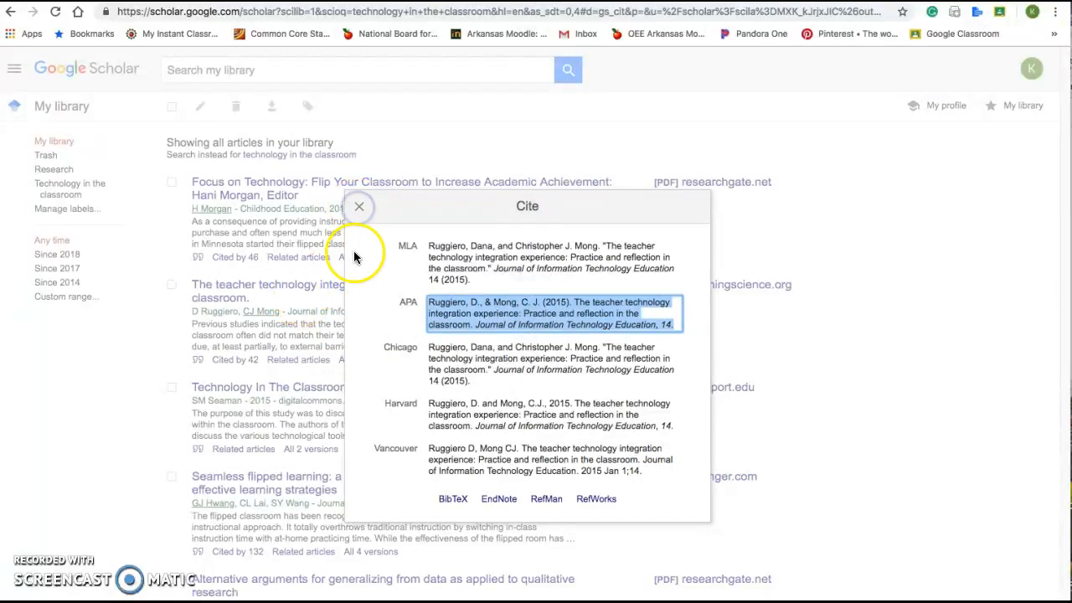
pyautogui.click(359, 206)
pyautogui.scroll(-1, 194, 478)
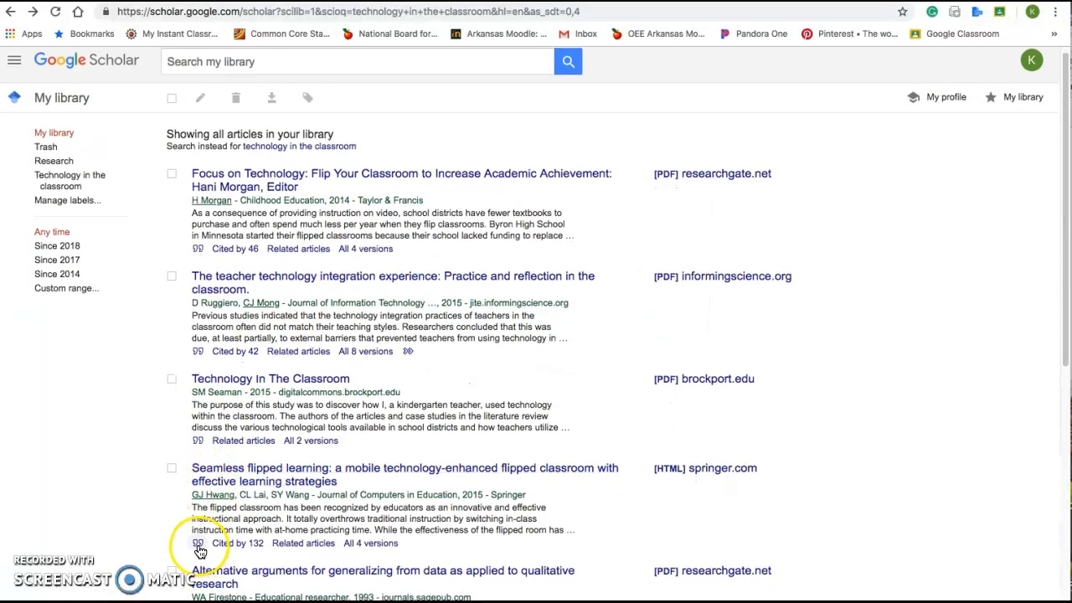
pyautogui.click(201, 443)
pyautogui.press('super+Tab')
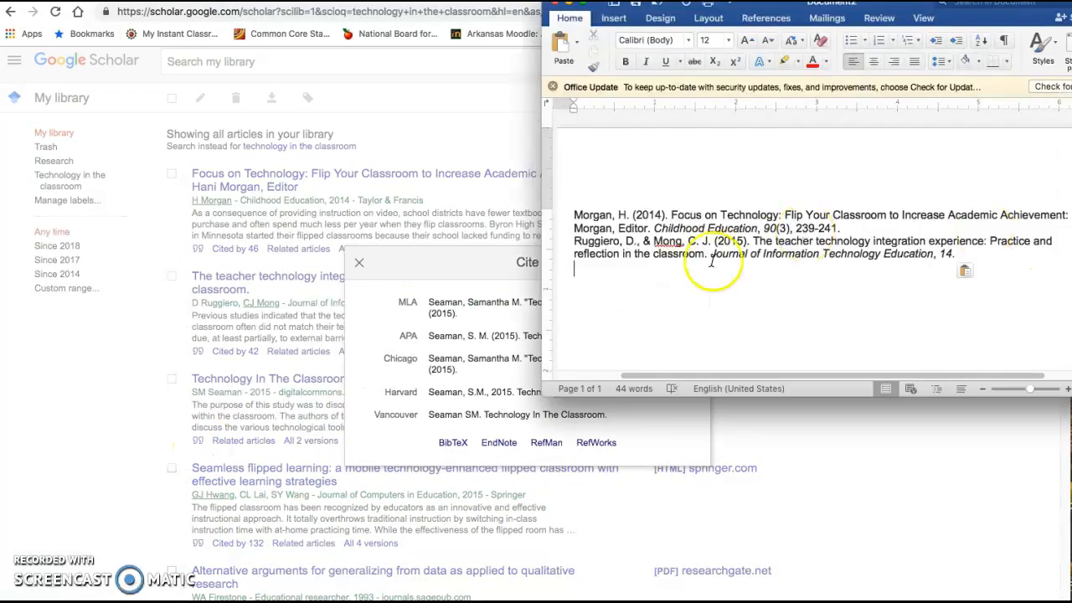
pyautogui.click(500, 391)
pyautogui.click(428, 335)
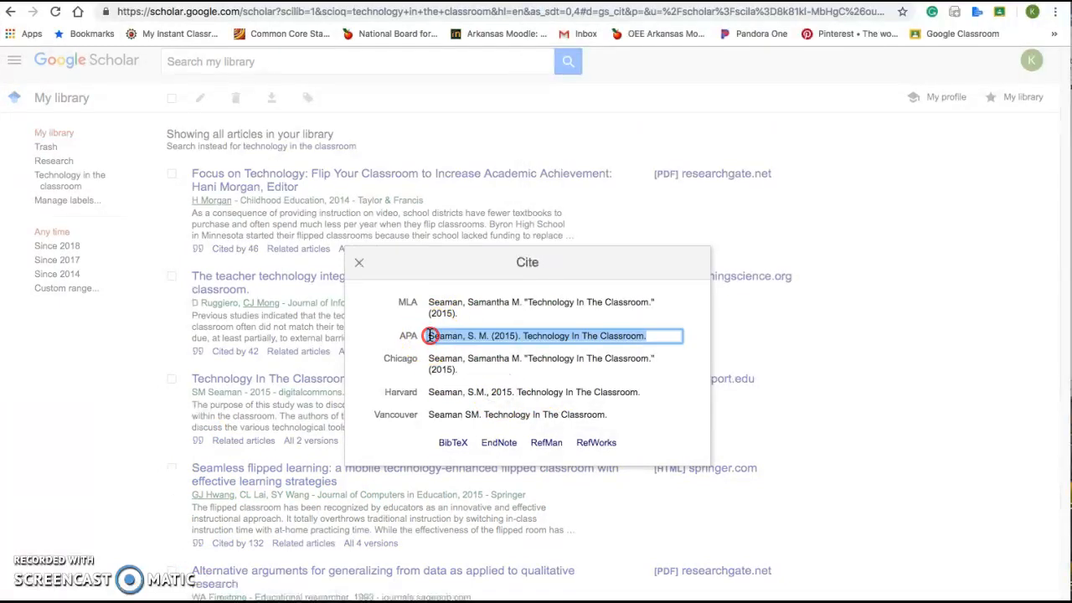
pyautogui.rightClick(428, 334)
pyautogui.click(444, 366)
# Switch to the Word document and paste the "Technology In The Classroom" citation as the third reference
pyautogui.press('super+Tab')
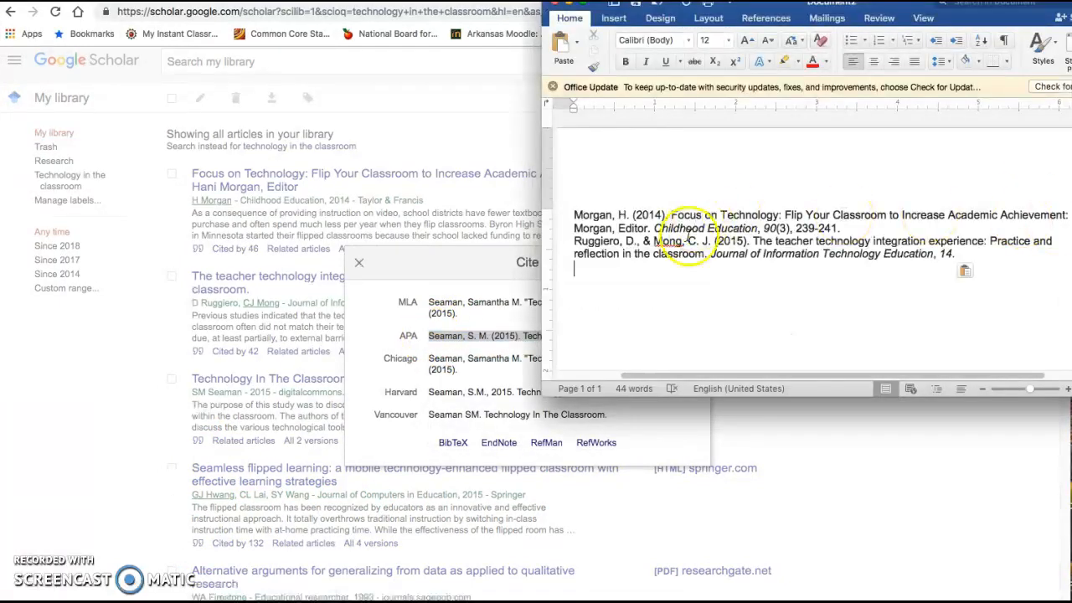
pyautogui.rightClick(688, 264)
pyautogui.click(687, 316)
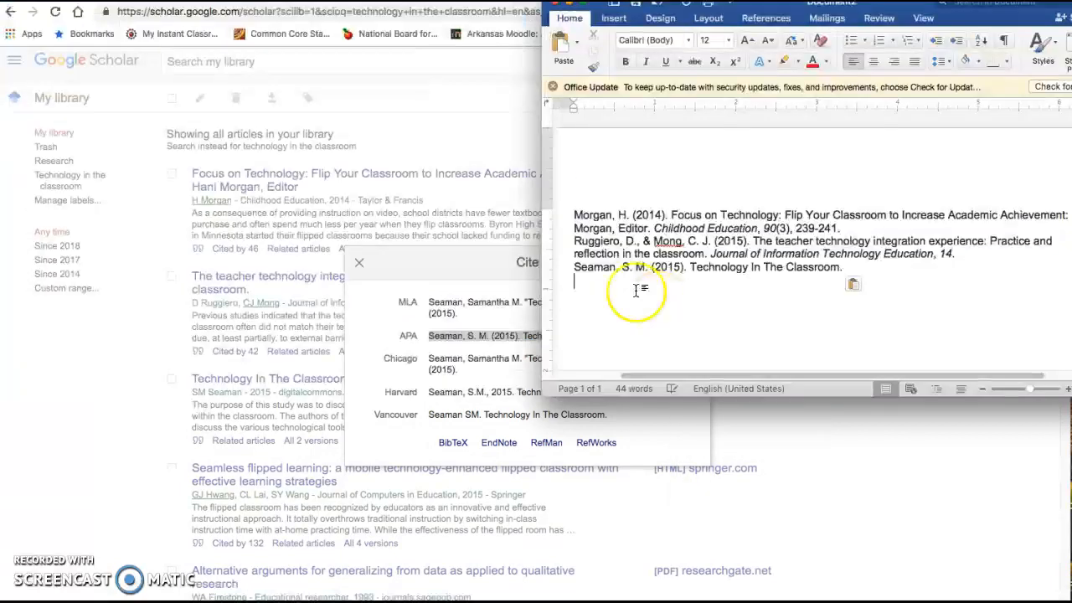
# Close the citation dialog in the Google Scholar library and switch to the Word document, moving its window fully into view
pyautogui.click(360, 264)
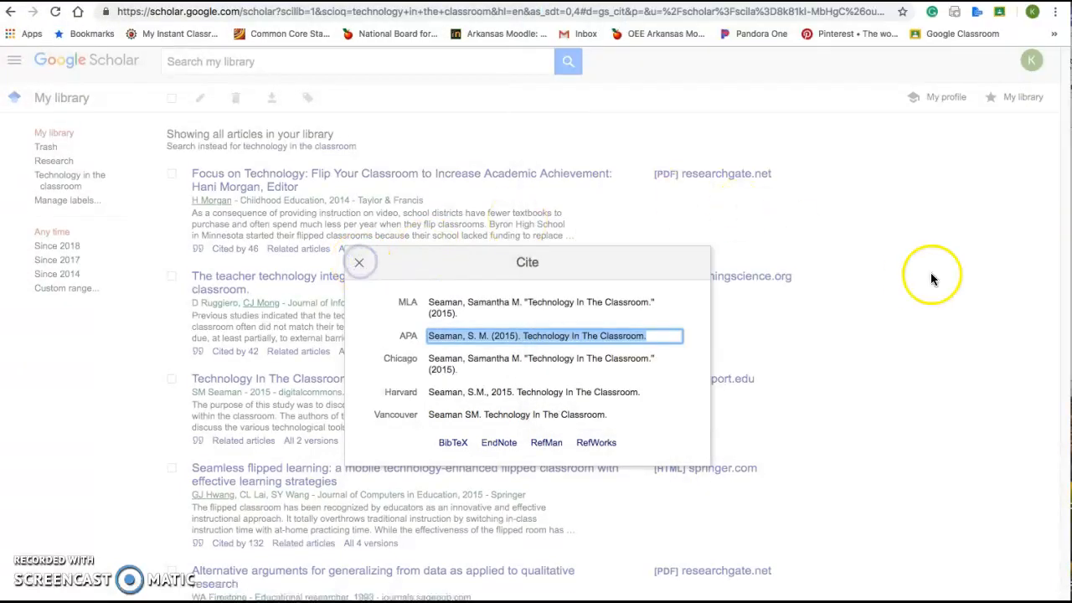
pyautogui.click(361, 263)
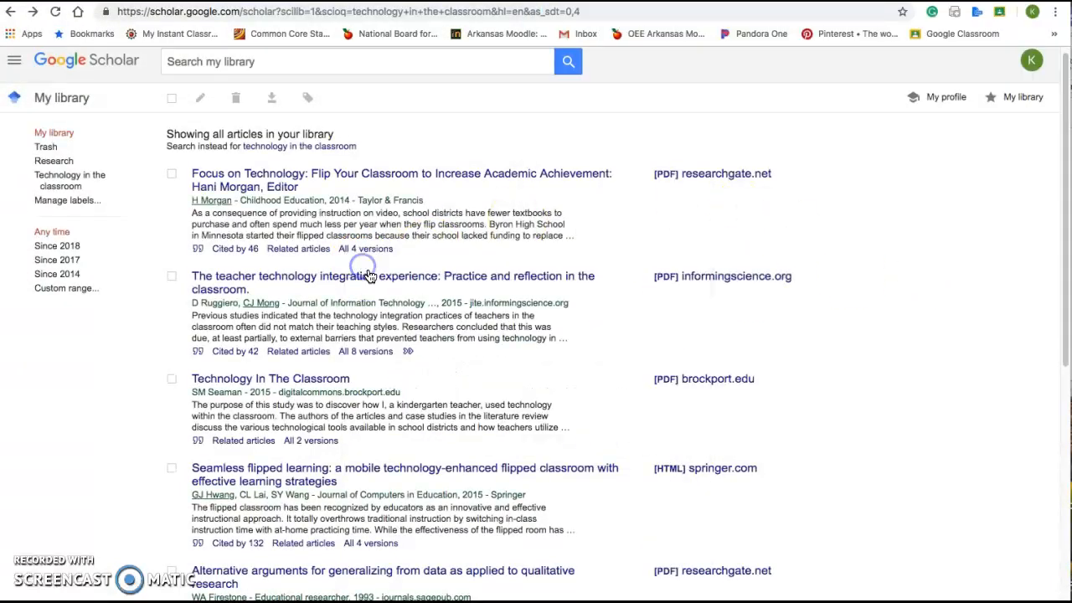
pyautogui.click(1070, 281)
pyautogui.moveTo(957, 19); pyautogui.dragTo(647, 72)
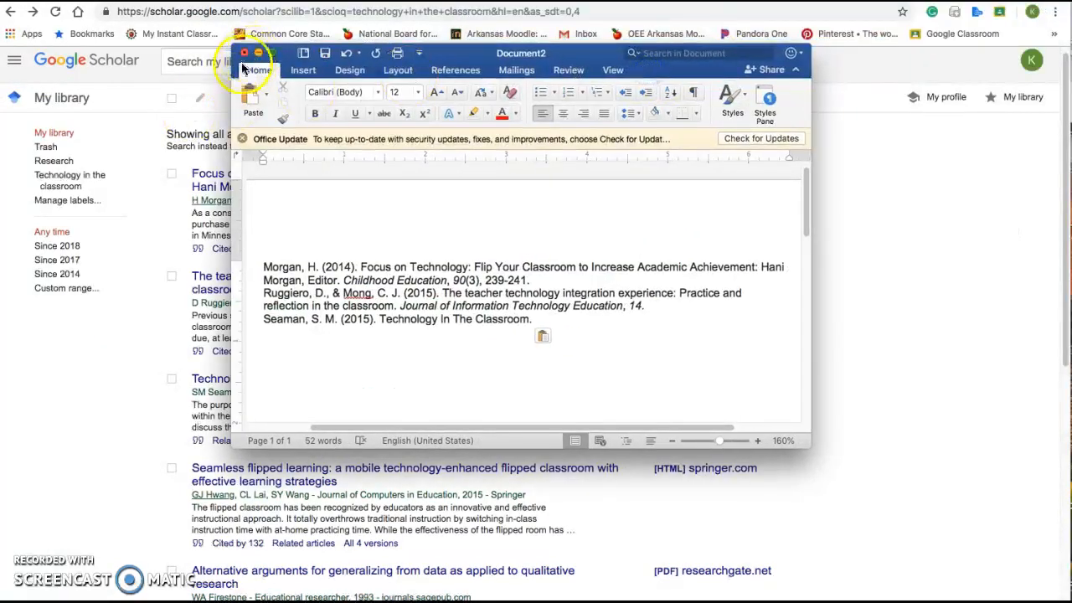
# Hide the browser window and enlarge the Word window to show more of the reference page
pyautogui.moveTo(229, 98); pyautogui.dragTo(60, 98)
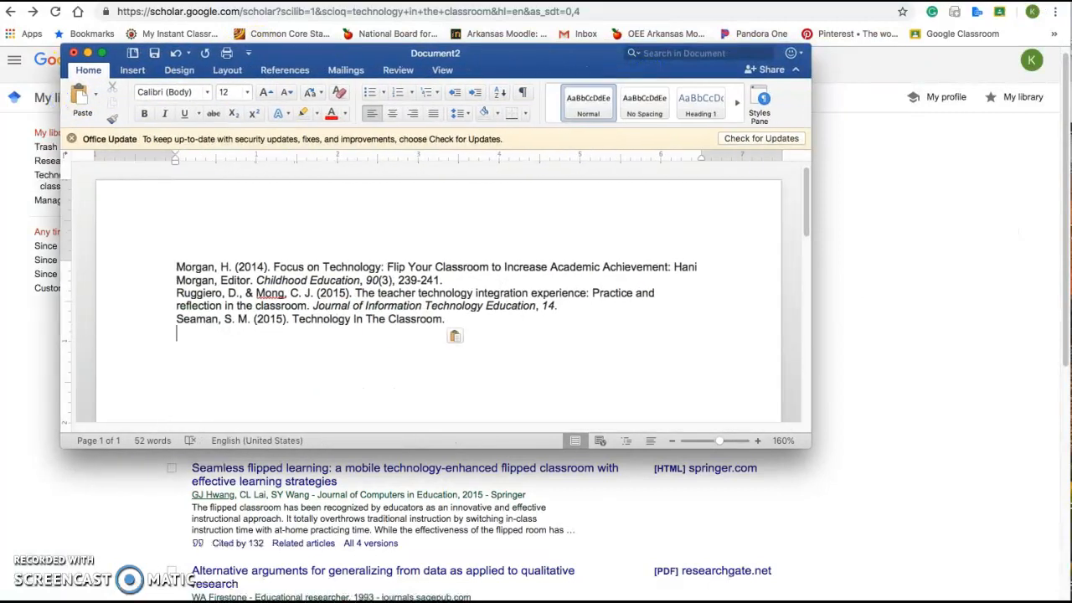
pyautogui.click(25, 1)
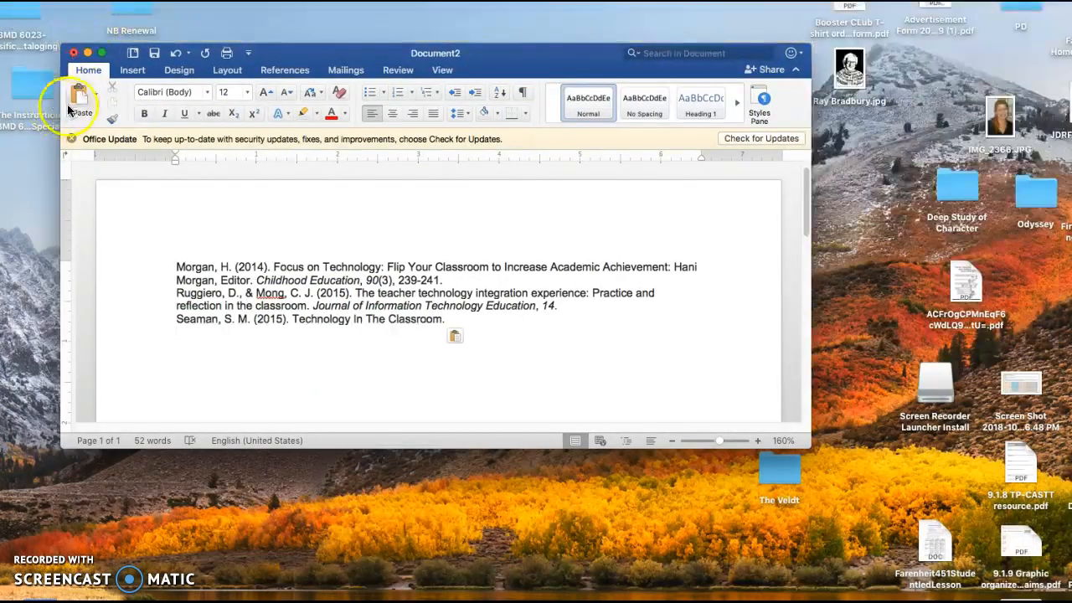
pyautogui.moveTo(58, 97); pyautogui.dragTo(1, 97)
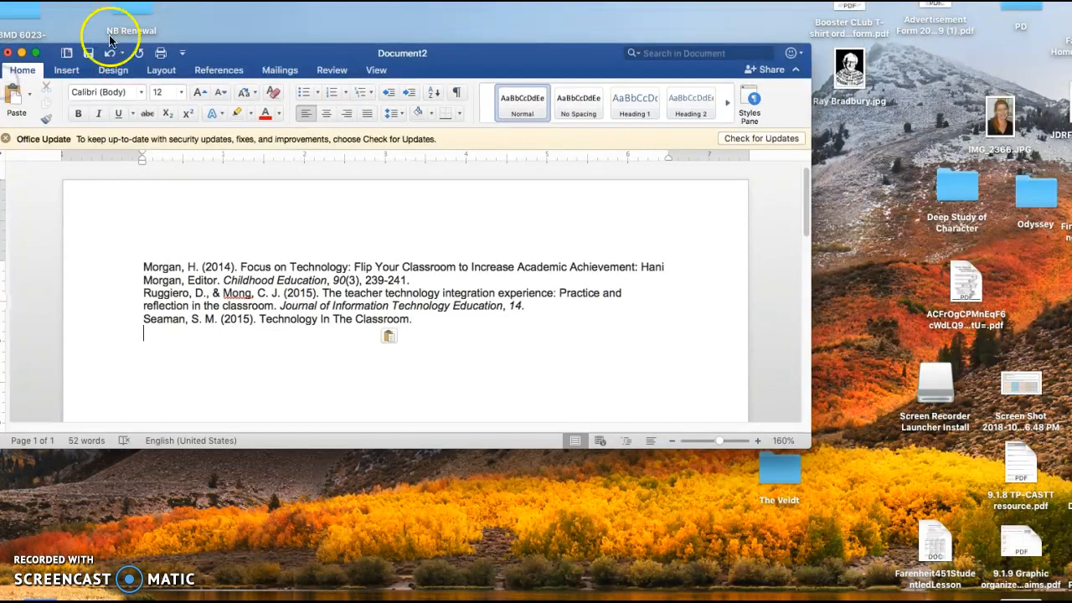
pyautogui.moveTo(247, 43); pyautogui.dragTo(247, 1)
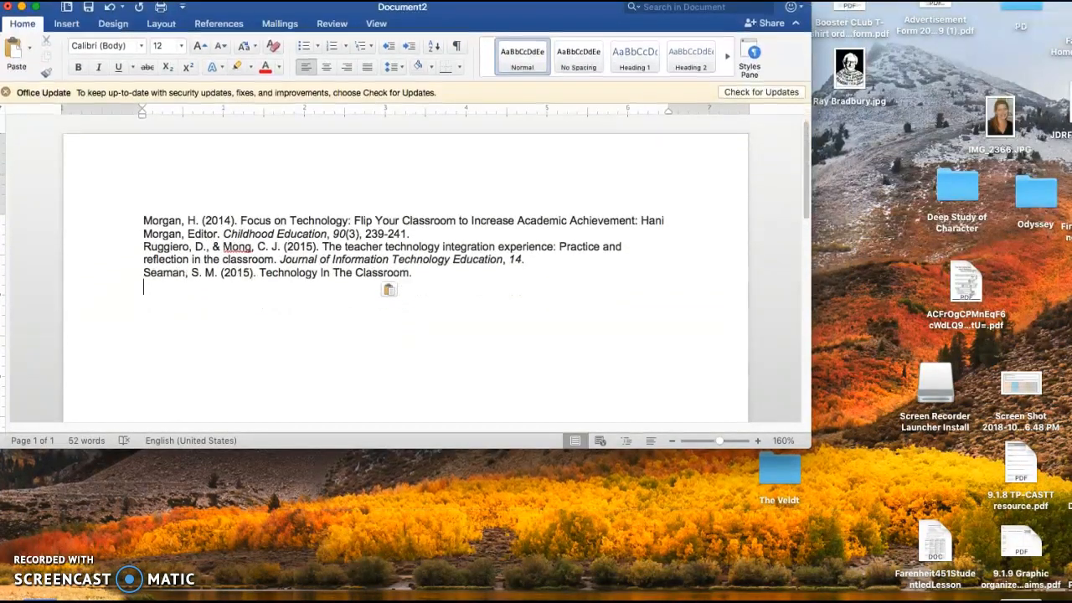
pyautogui.moveTo(301, 451); pyautogui.dragTo(302, 594)
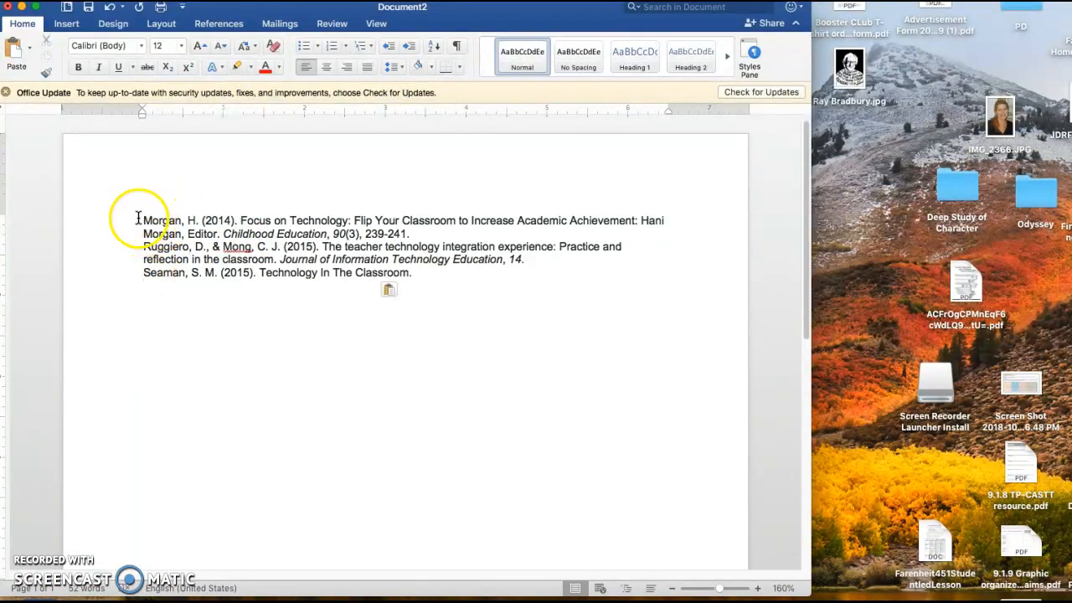
# Check the alphabetical order of the three references and give them all a hanging indent of about 0.5 inch
pyautogui.click(150, 247)
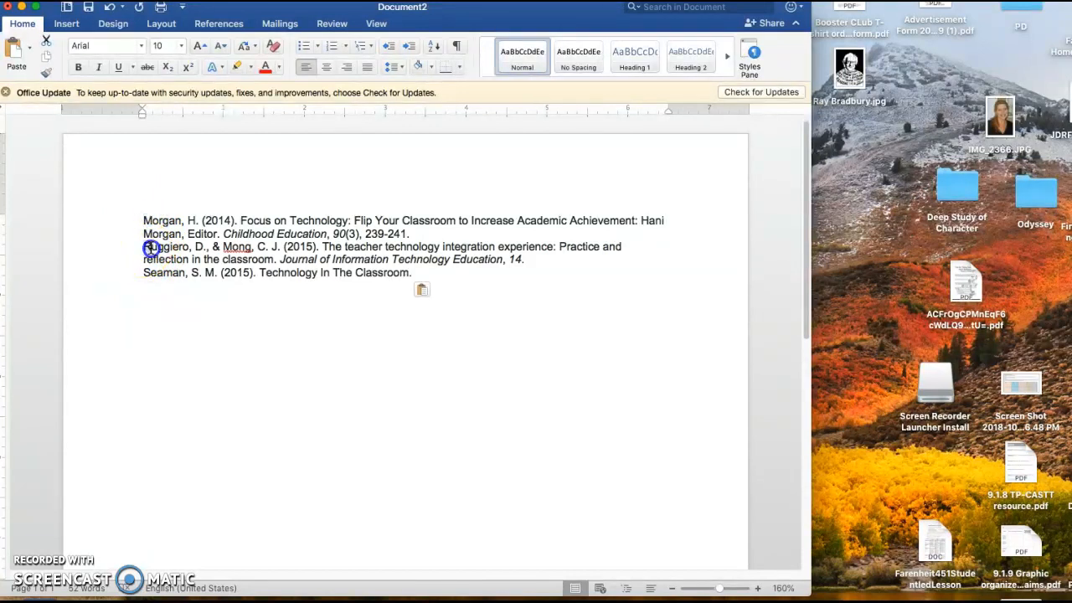
pyautogui.moveTo(145, 273); pyautogui.dragTo(153, 272)
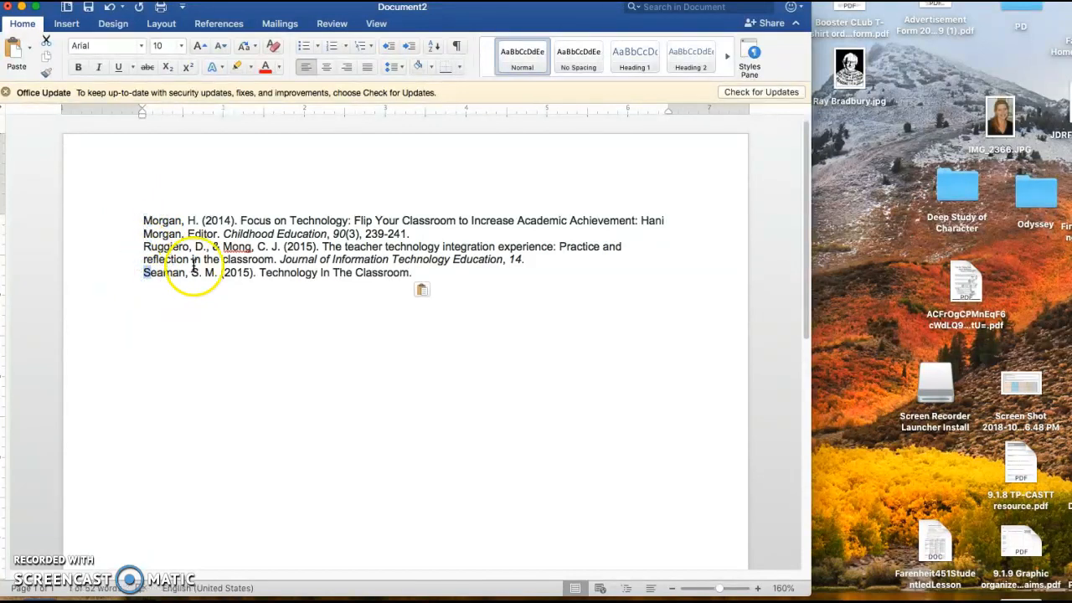
pyautogui.moveTo(142, 220); pyautogui.dragTo(412, 268)
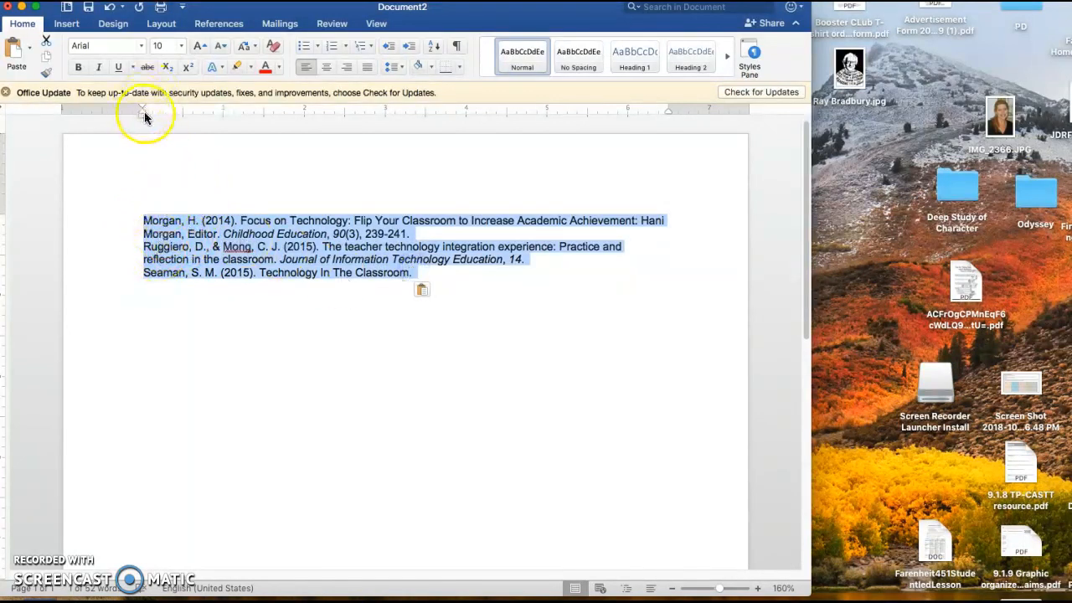
pyautogui.moveTo(142, 111)
pyautogui.mouseDown()
pyautogui.moveTo(180, 120)
pyautogui.moveTo(143, 122)
pyautogui.moveTo(143, 112)
pyautogui.moveTo(181, 116)
pyautogui.mouseUp()
pyautogui.click(187, 307)
# Set the line spacing of all three references to 2.0
pyautogui.moveTo(142, 220); pyautogui.dragTo(411, 272)
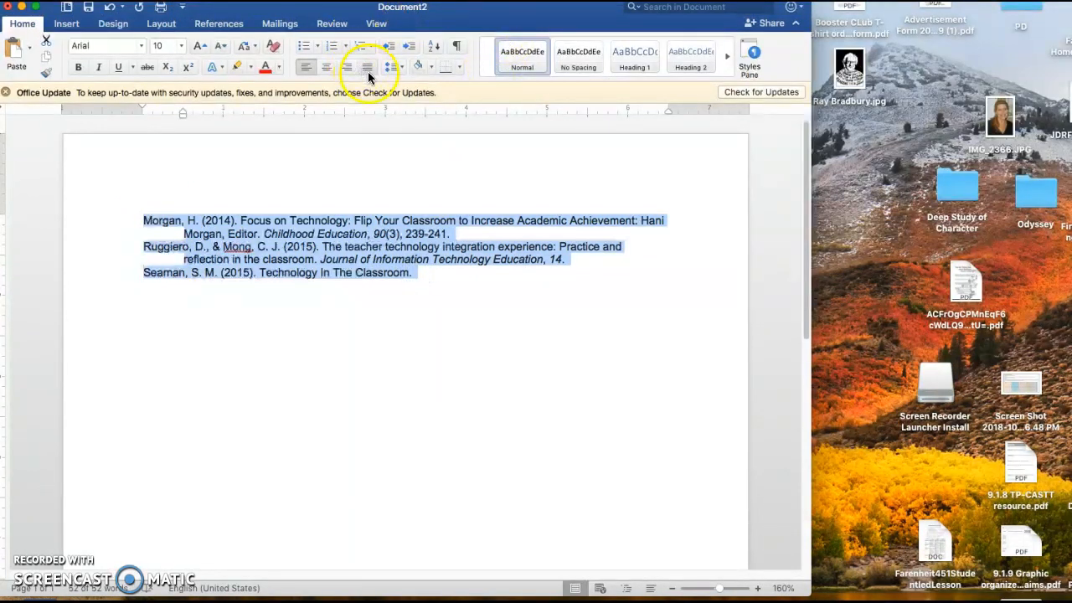
pyautogui.click(403, 67)
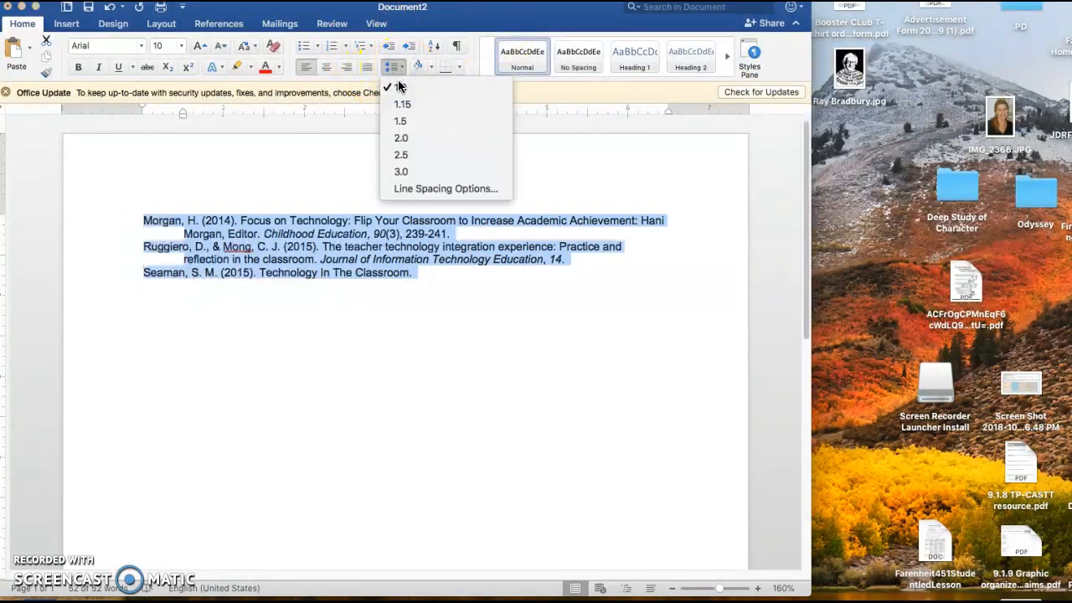
pyautogui.click(400, 138)
# Add the heading "Bibliography" on its own line above the first reference and center it
pyautogui.click(144, 216)
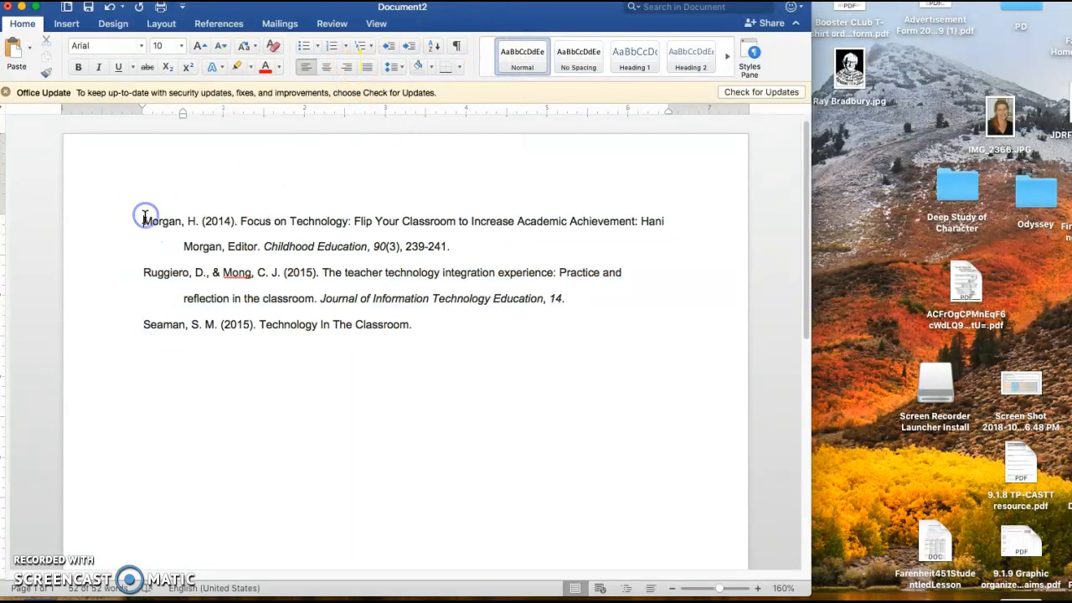
pyautogui.press('Return')
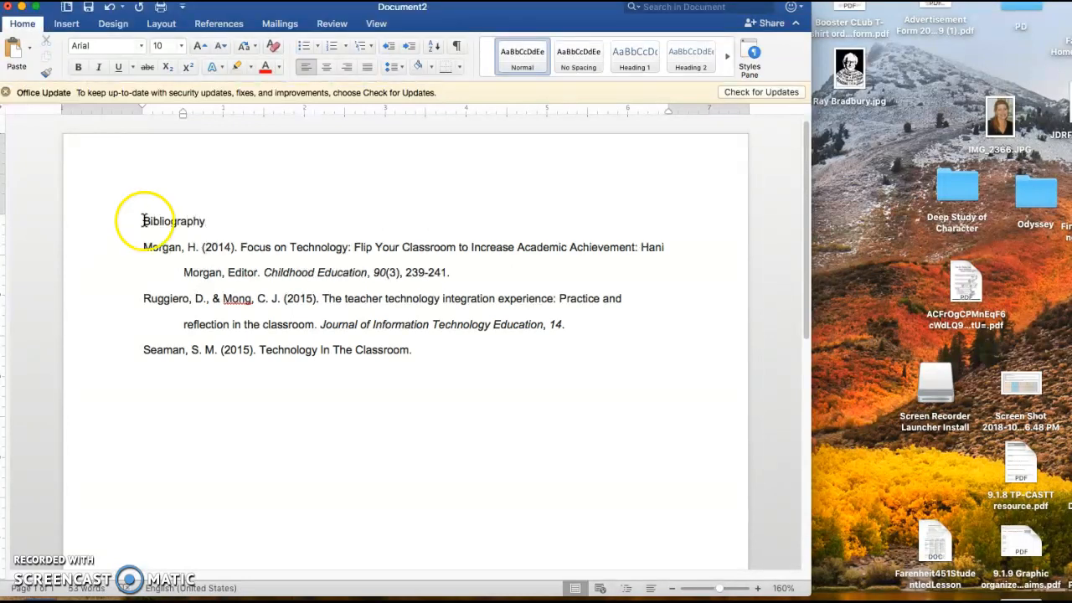
pyautogui.moveTo(144, 218); pyautogui.dragTo(206, 220)
pyautogui.click(327, 67)
pyautogui.click(483, 186)
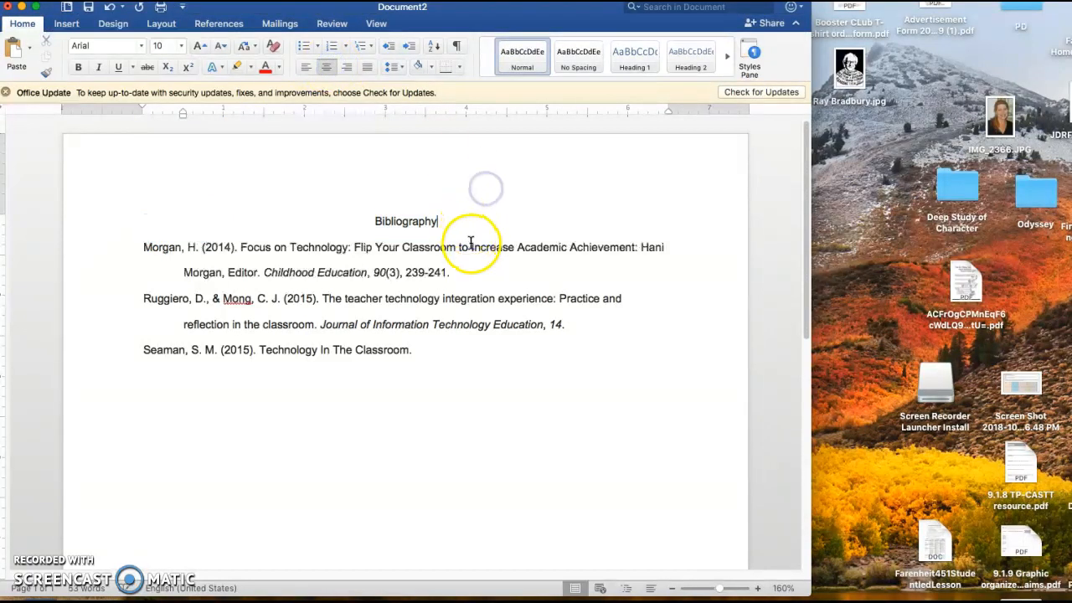
# Change the font of the heading and all three references to Times New Roman
pyautogui.moveTo(370, 221); pyautogui.dragTo(447, 346)
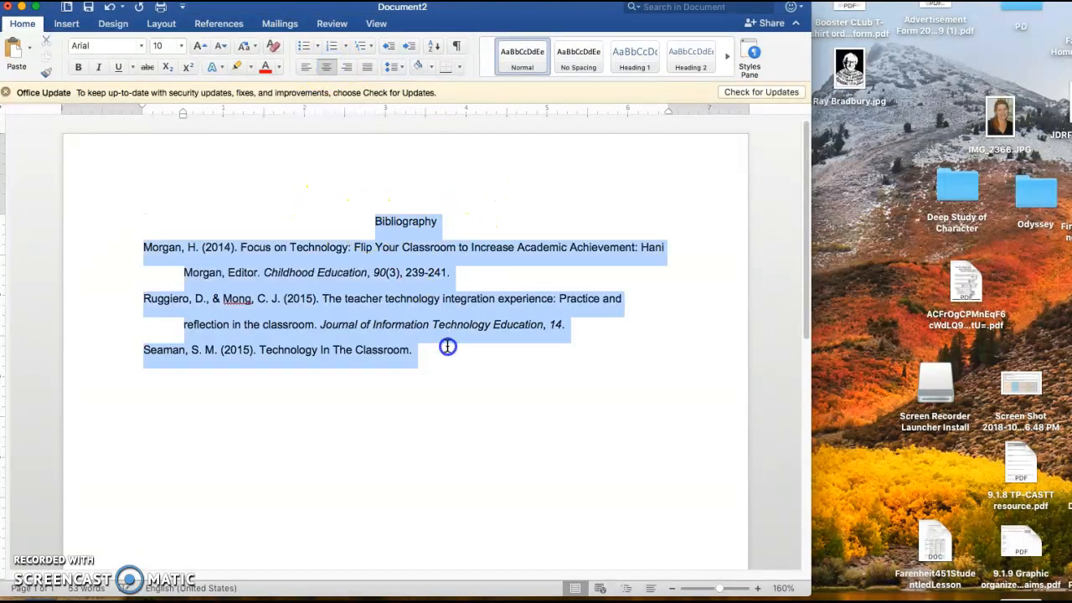
pyautogui.click(141, 46)
pyautogui.click(138, 166)
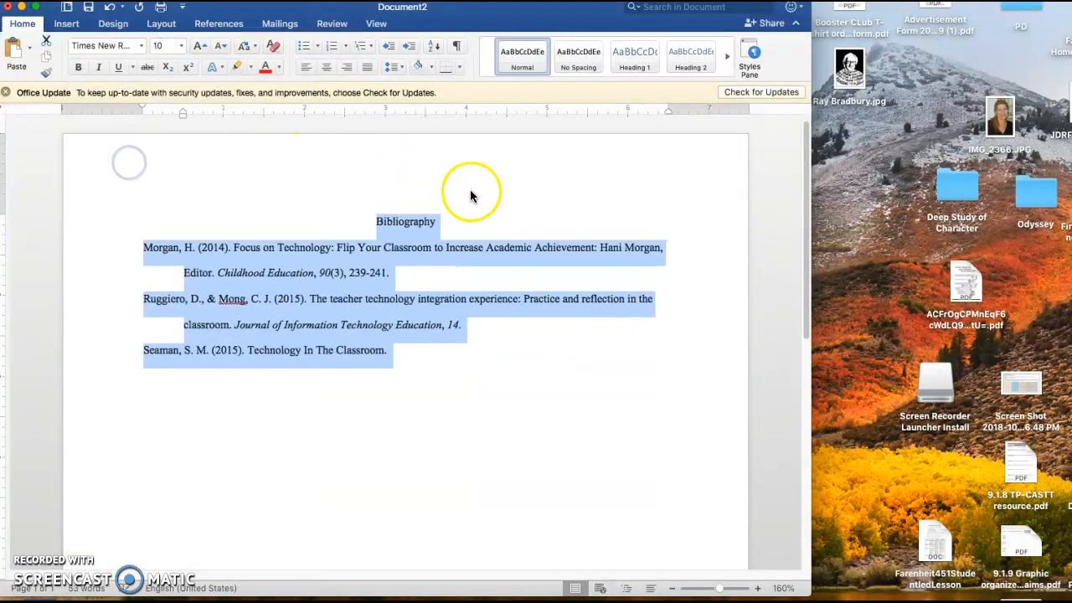
pyautogui.click(276, 484)
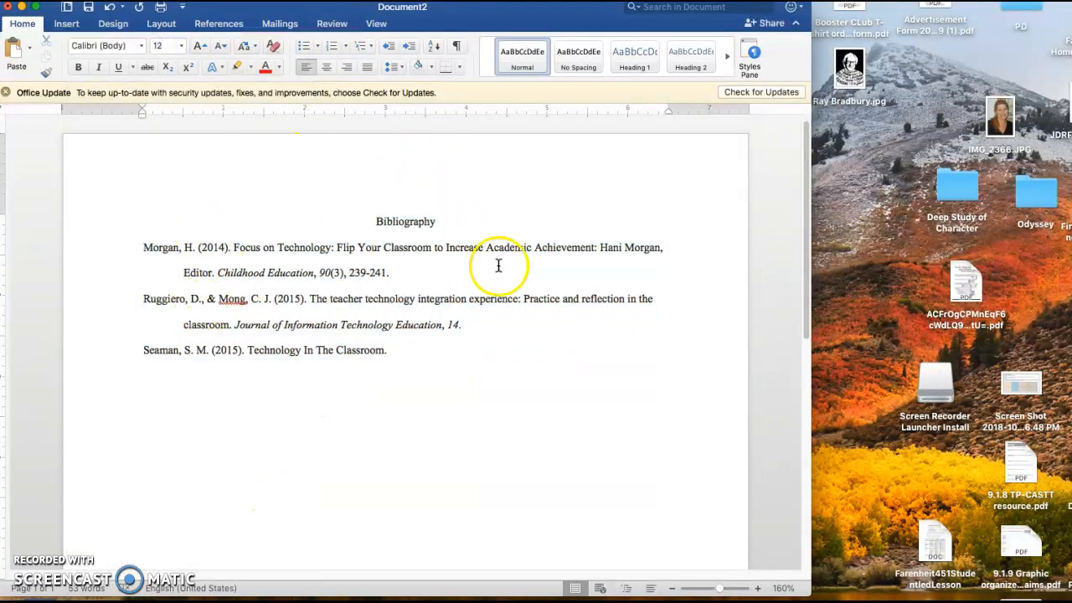